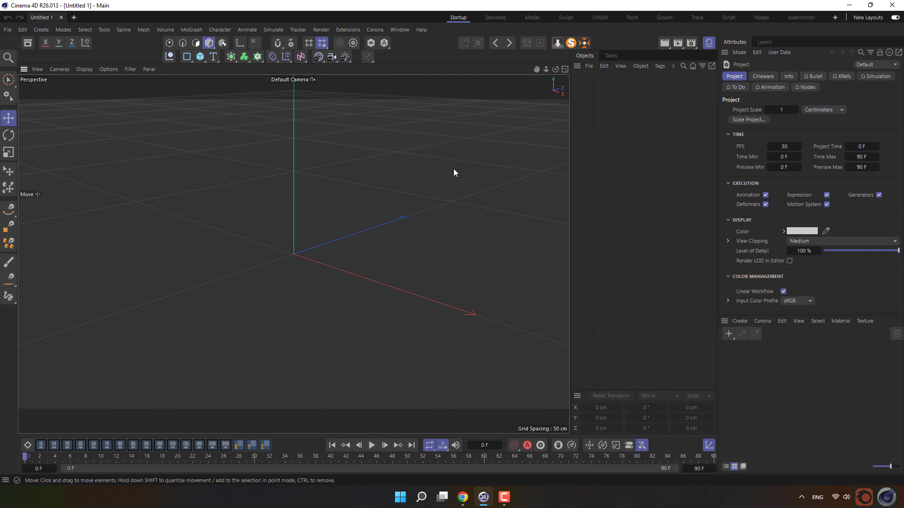
Step: Set the project's renderer to Corona in the render settings
left_click(690, 42)
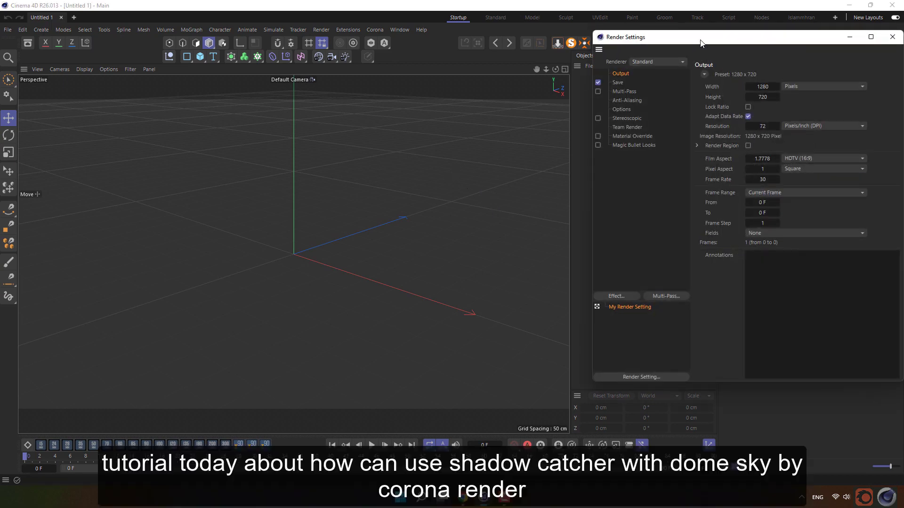
left_click_drag(700, 43, 604, 45)
left_click(574, 63)
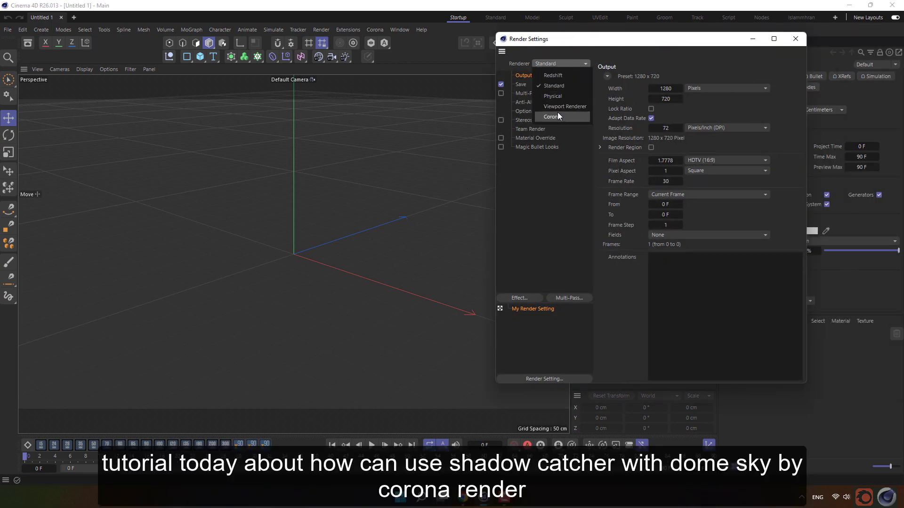
left_click(557, 112)
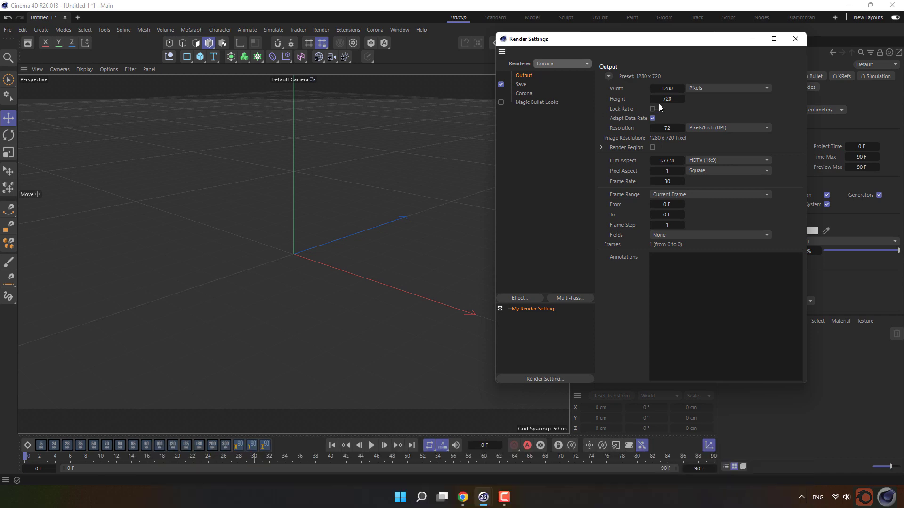
Step: Apply the HDTV 1080 24 film/video preset to the render output
left_click(608, 76)
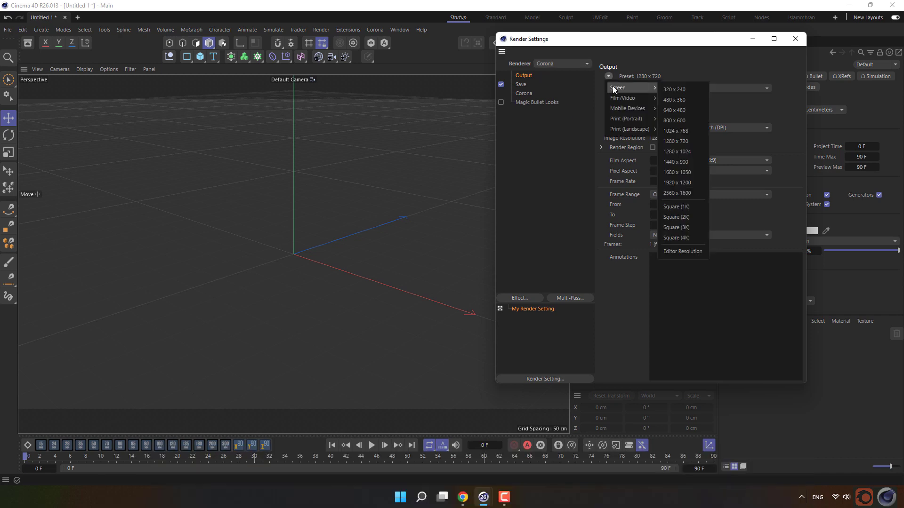
mouse_move(613, 97)
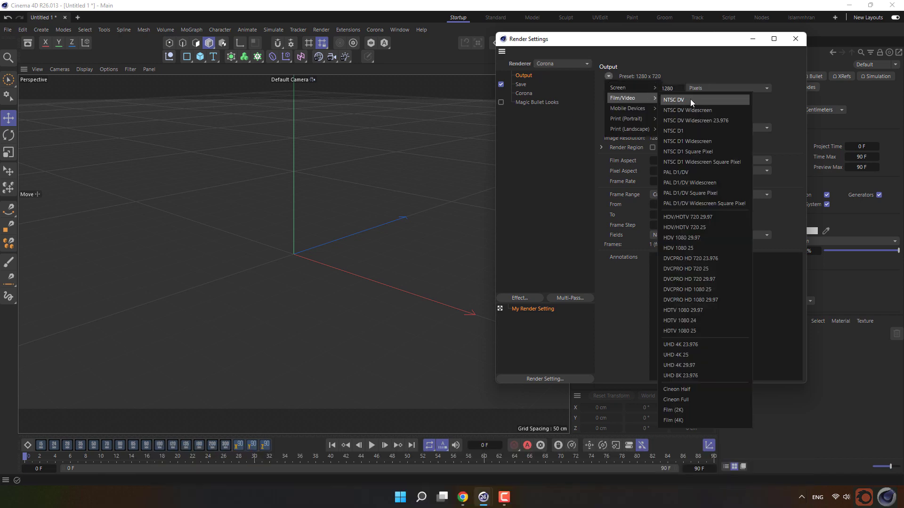
left_click(693, 321)
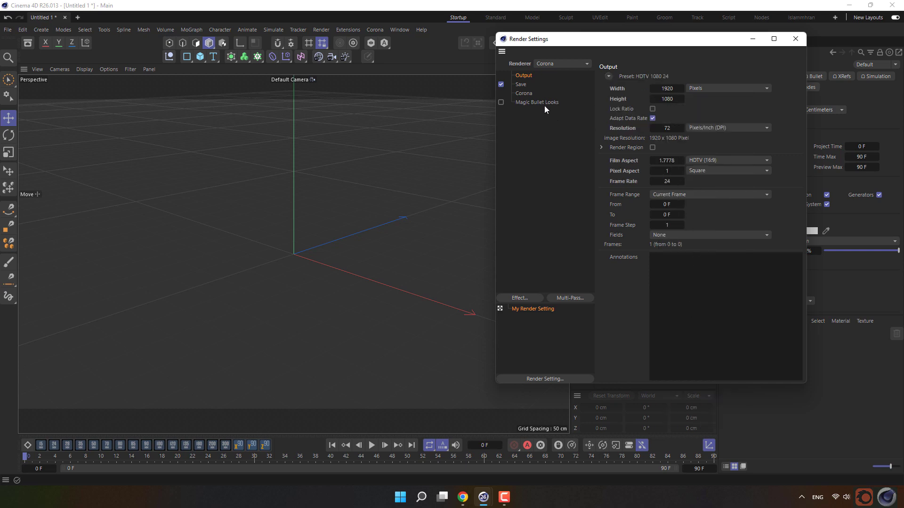
Step: Set Corona's noise level limit to 2 and its denoise mode to Corona high quality
left_click(530, 94)
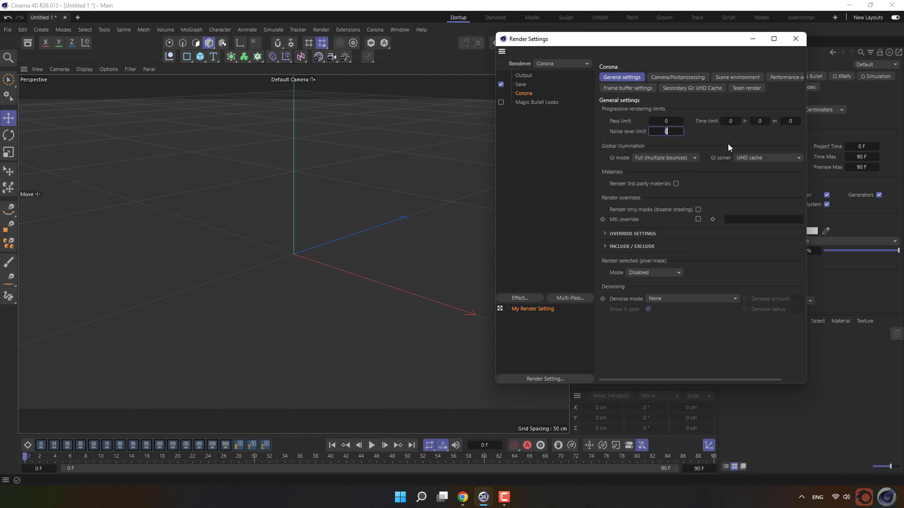
type("2")
key("Return")
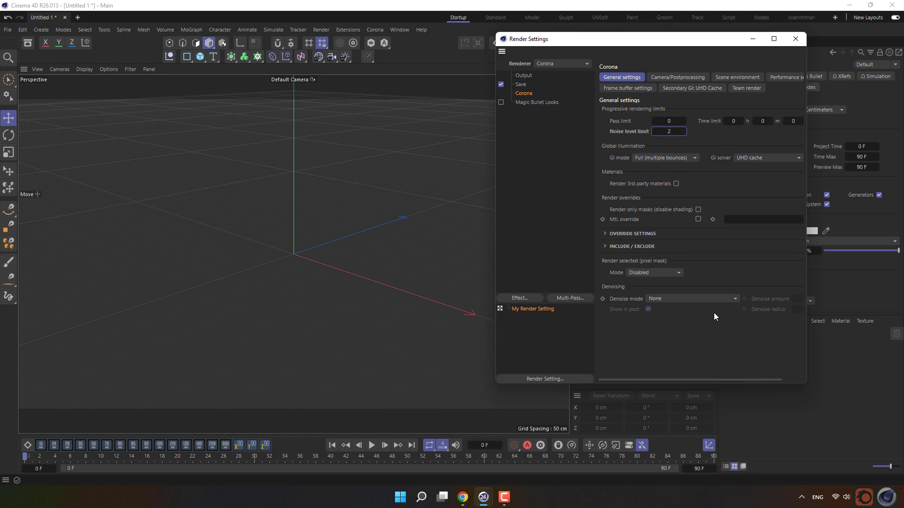
left_click(715, 300)
left_click(702, 346)
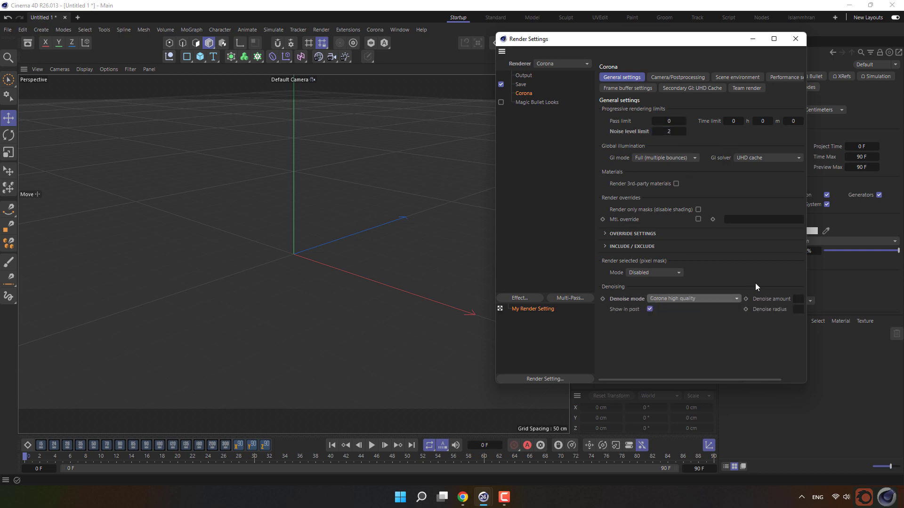
left_click_drag(810, 266, 889, 267)
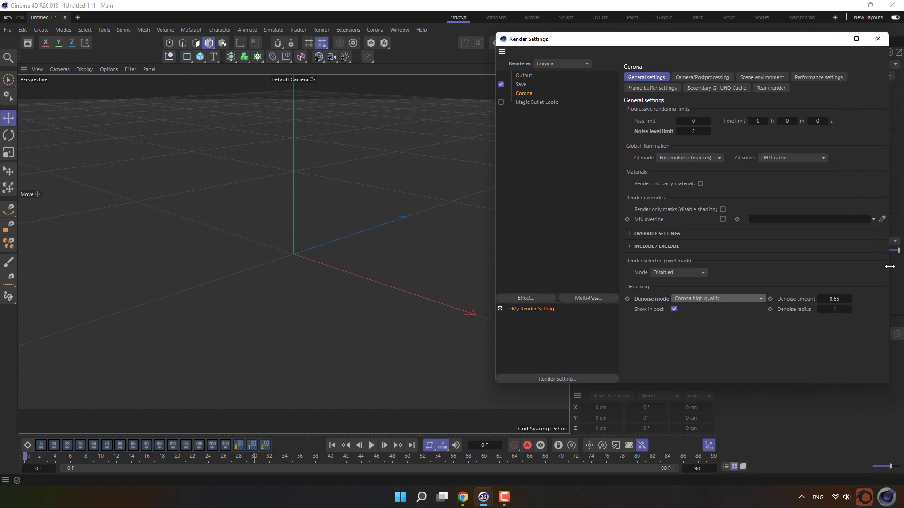
Step: Look through Corona's postprocessing and scene environment settings, and toggle fast preview denoise during render in the performance settings
left_click_drag(708, 47, 687, 54)
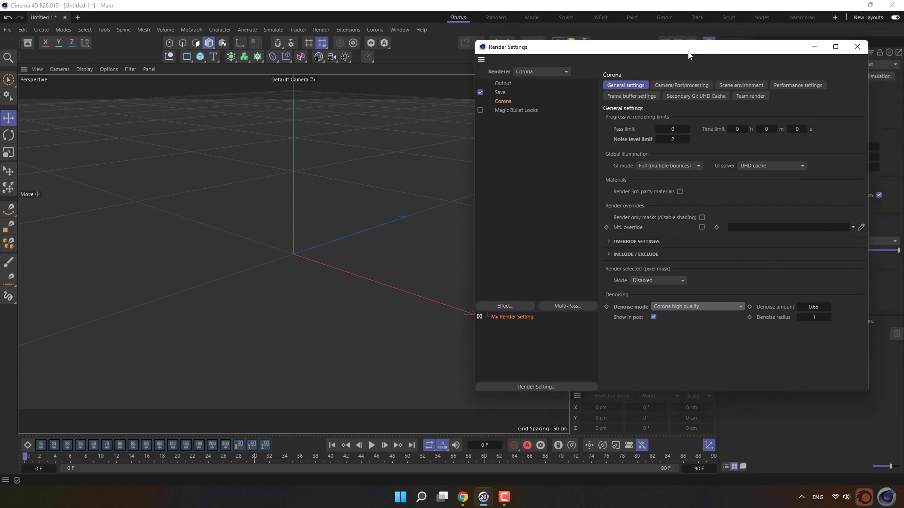
left_click(687, 84)
left_click(735, 85)
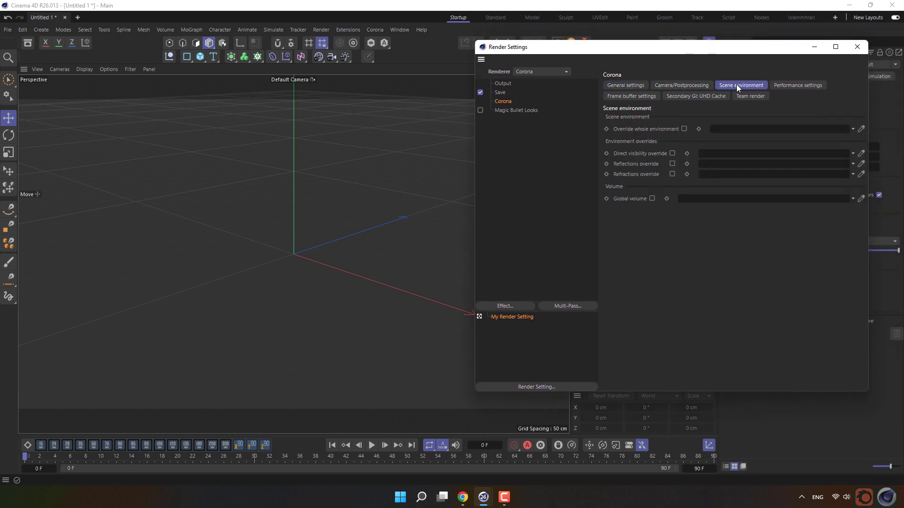
left_click(789, 84)
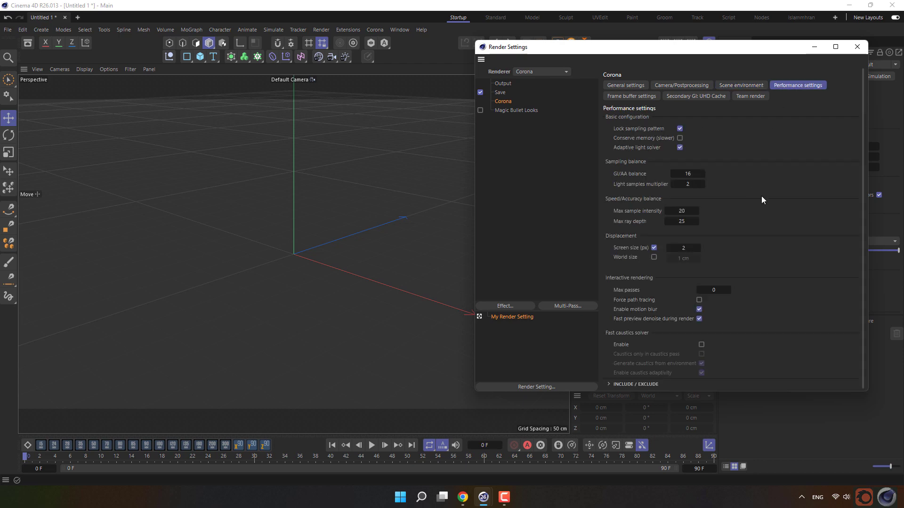
left_click(699, 319)
Step: Set the frame buffer's image filter type to Tent and close the render settings
left_click(651, 97)
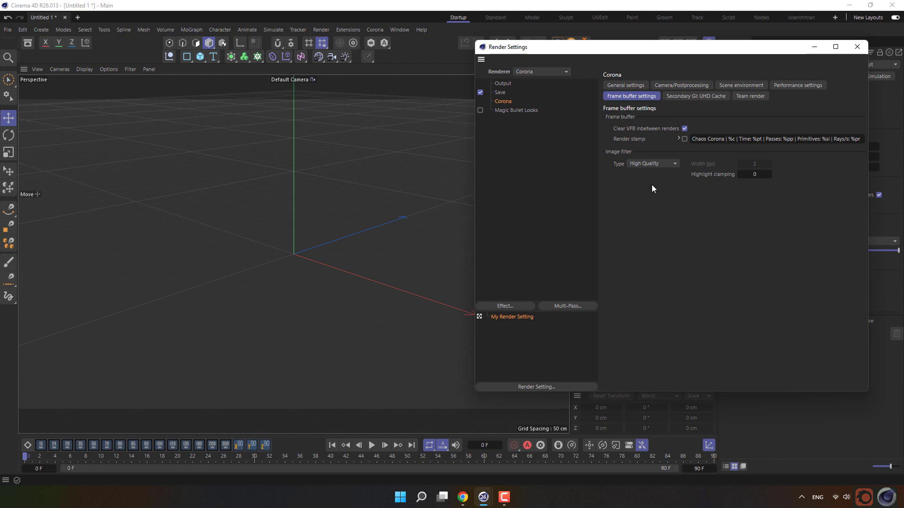
left_click(668, 163)
left_click(661, 196)
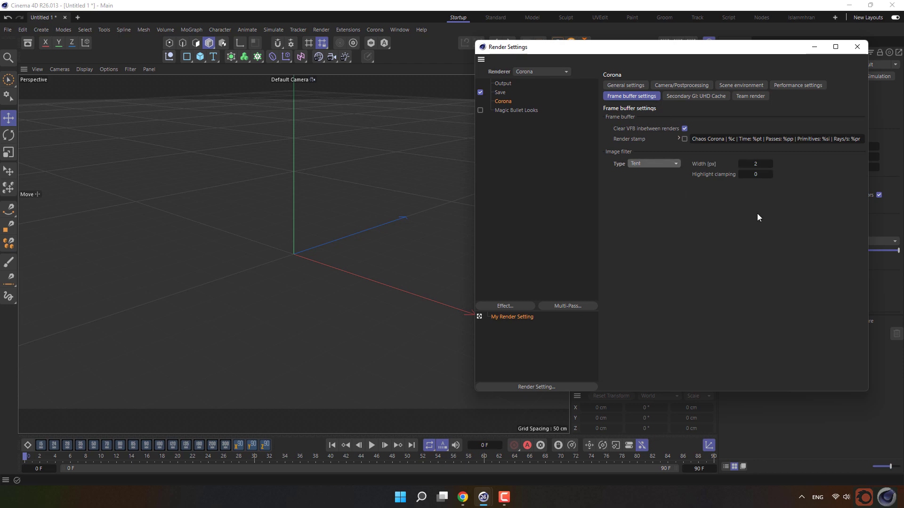
left_click(857, 51)
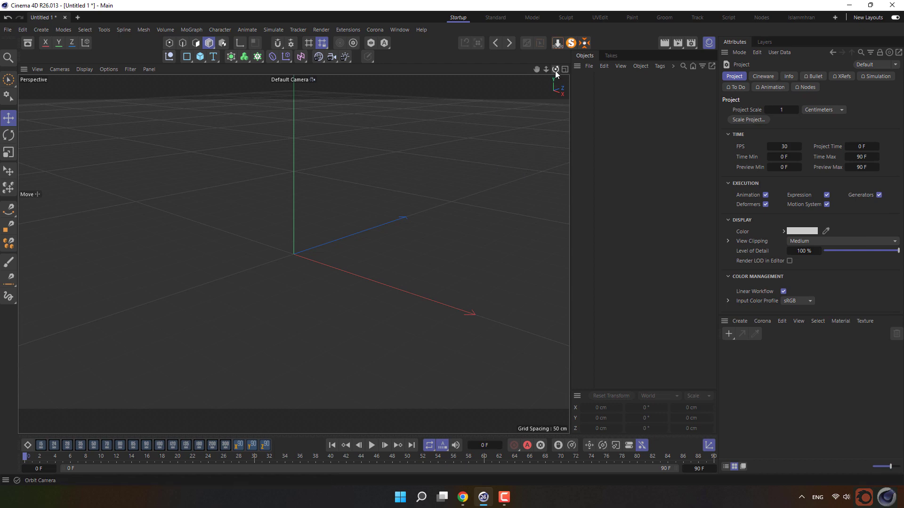
Step: Add a disc as the ground with 100 rotation segments and an outer radius of 2000 cm
left_click_drag(555, 70, 555, 44)
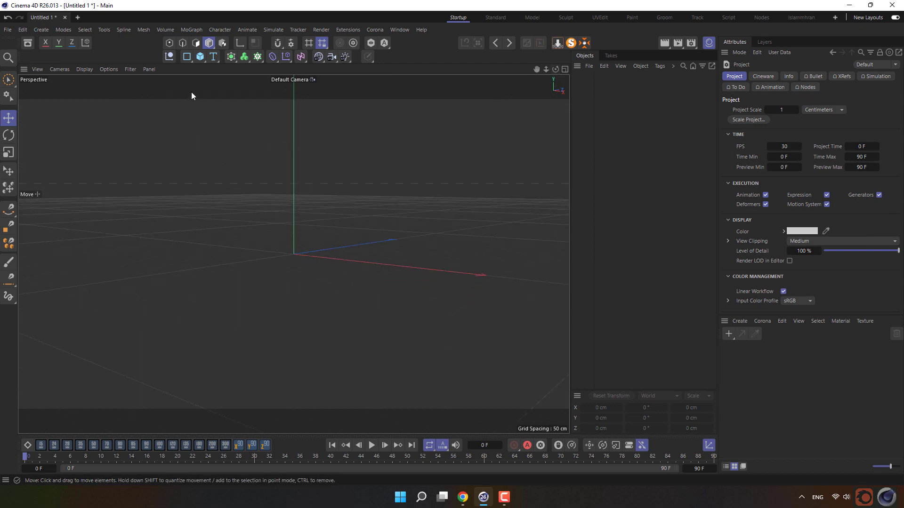
left_click(200, 57)
left_click(301, 89)
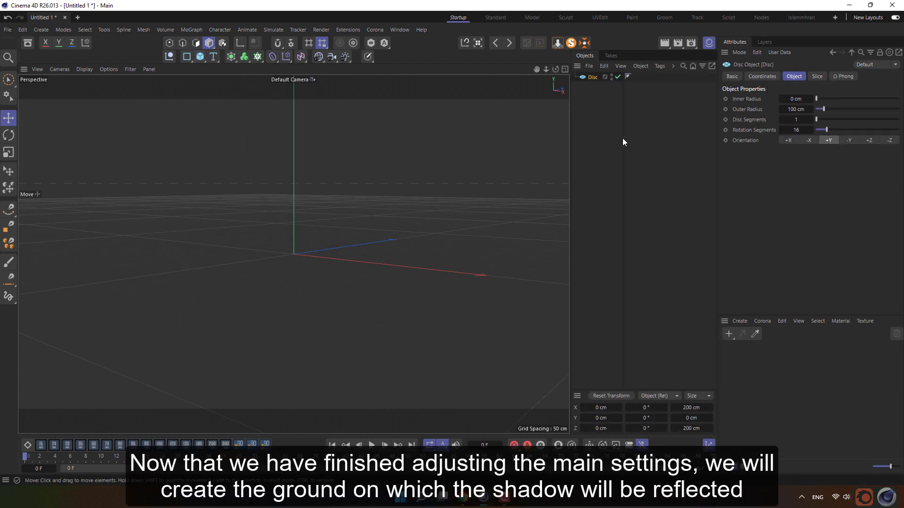
left_click_drag(836, 130, 899, 130)
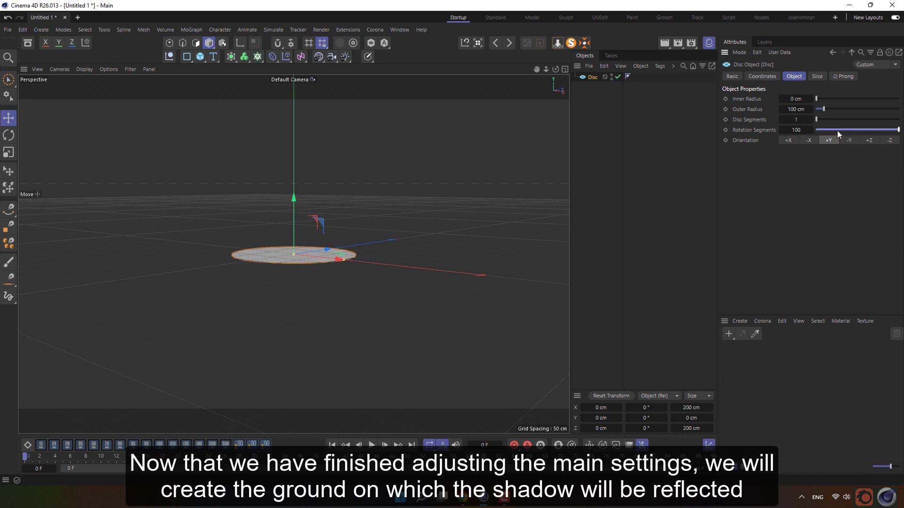
double_click(795, 110)
type("2000")
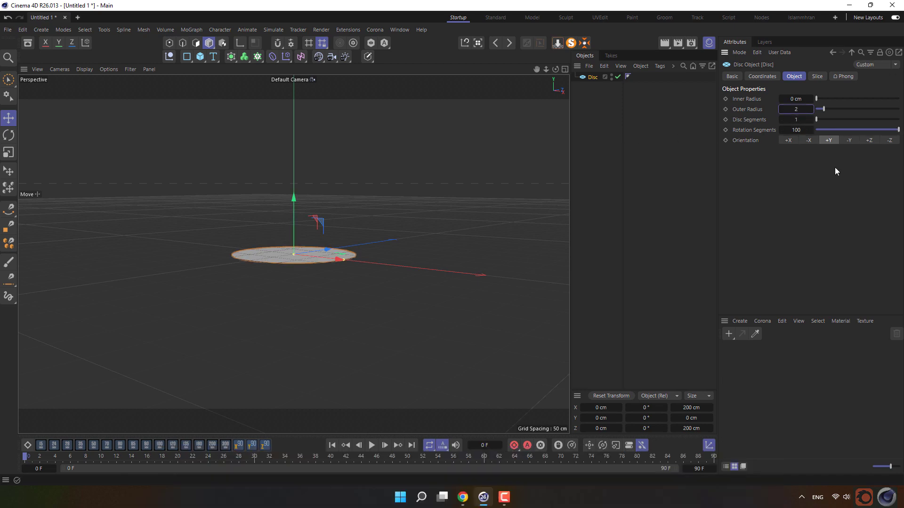
key("Return")
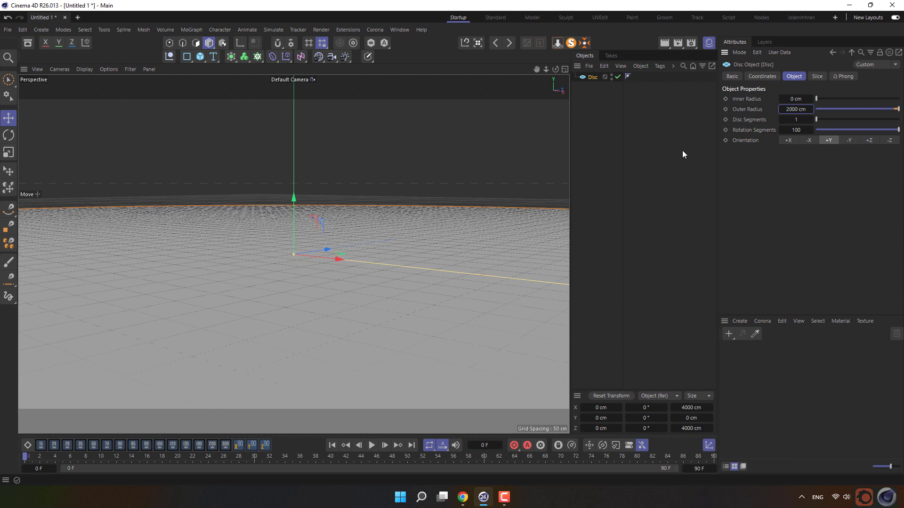
Step: Add a Corona Sky to the scene and open the Chaos Cosmos asset browser
left_click(379, 29)
left_click(385, 43)
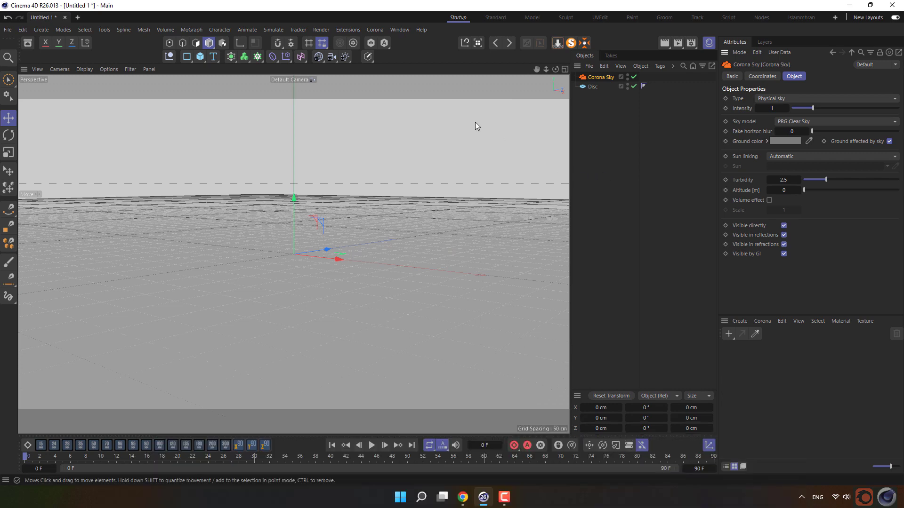
left_click(373, 30)
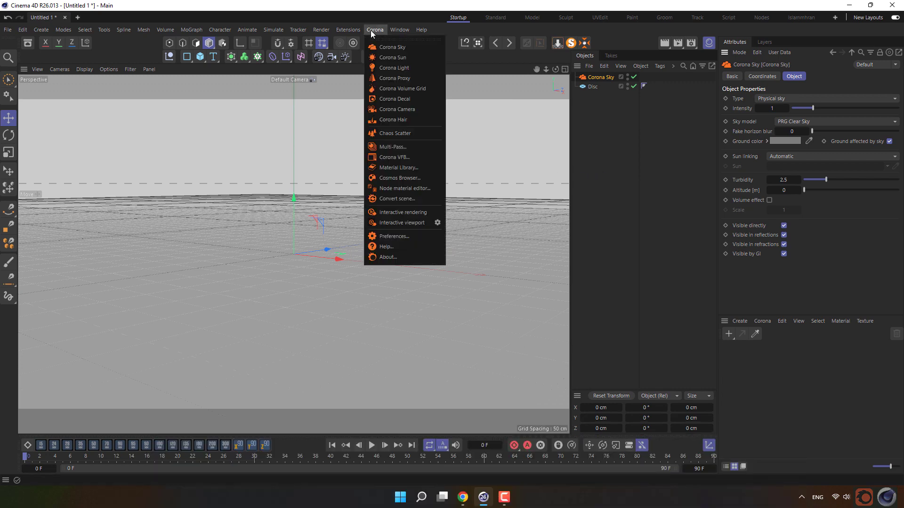
left_click(405, 179)
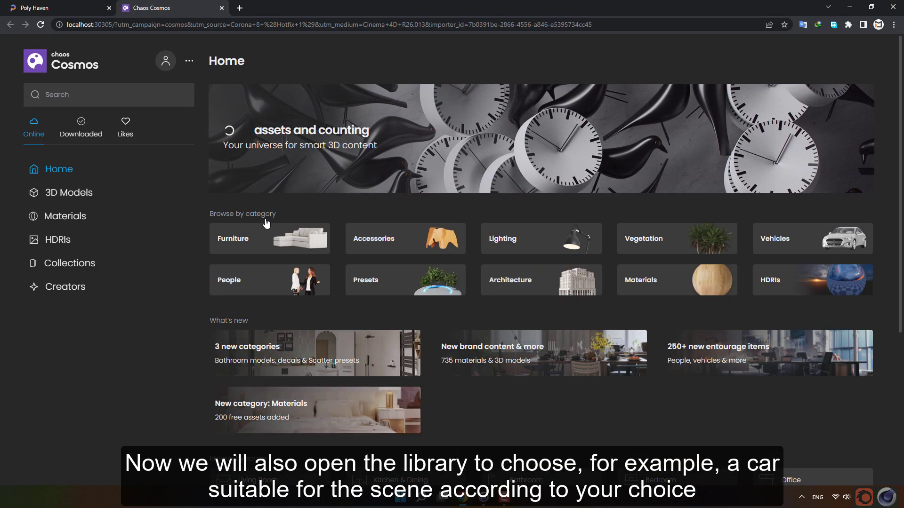
Step: Download the Car 009 model from the Vehicles category, import it into the scene and return to Cinema 4D
left_click(803, 251)
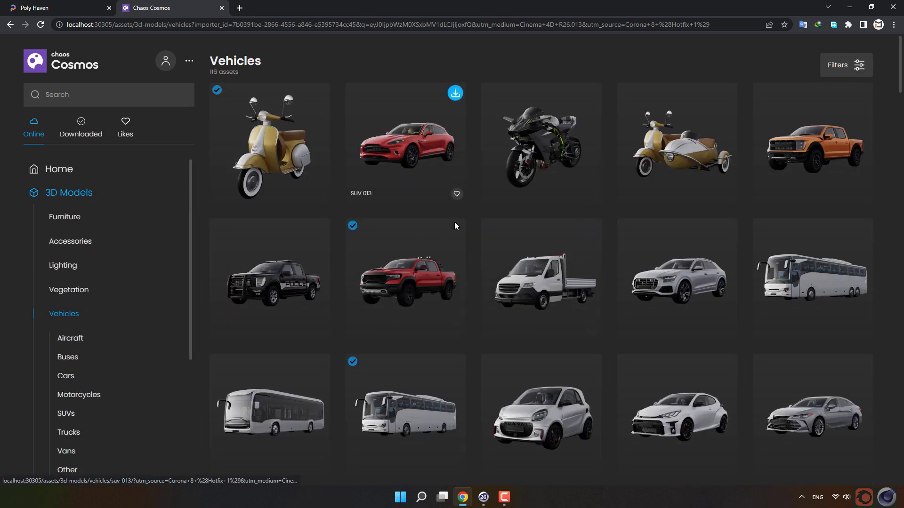
scroll(513, 318, "down", 5)
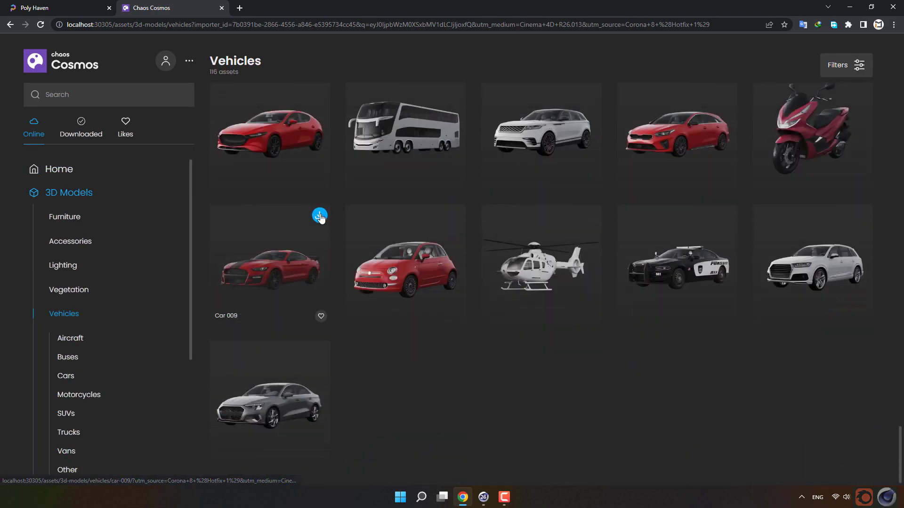
left_click(320, 216)
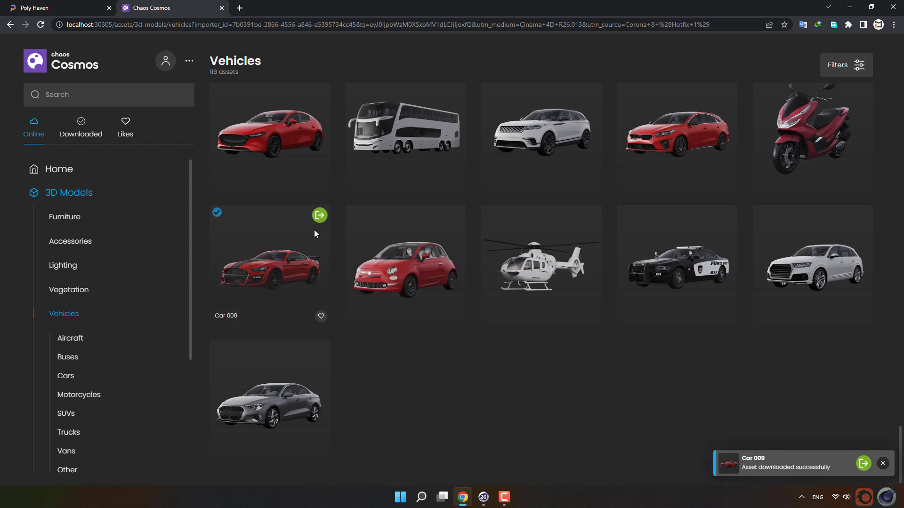
left_click(319, 217)
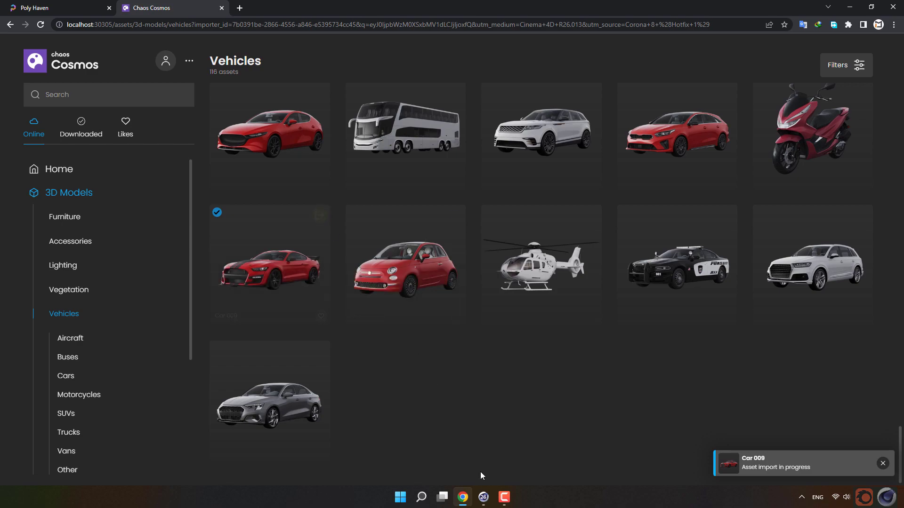
left_click(483, 497)
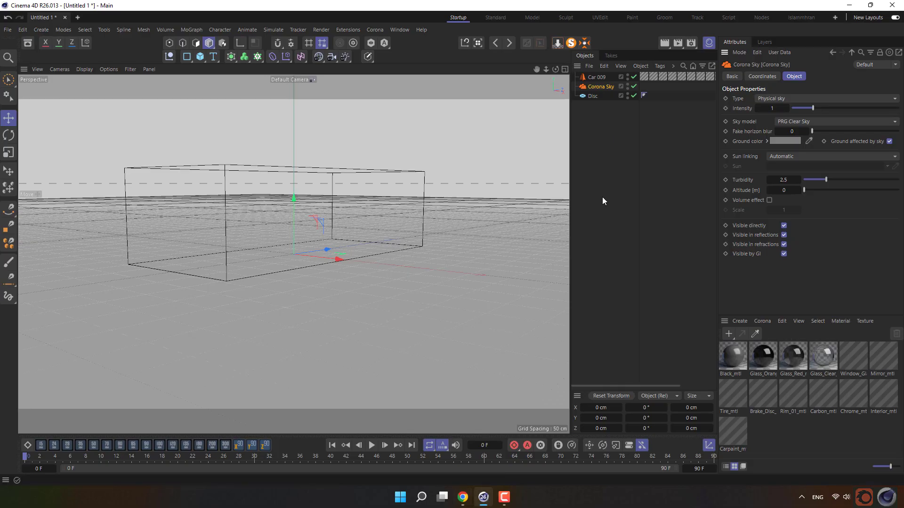
Step: Set the Car 009 proxy's visualization method to Full mesh and frame the car from a low angle
left_click(597, 77)
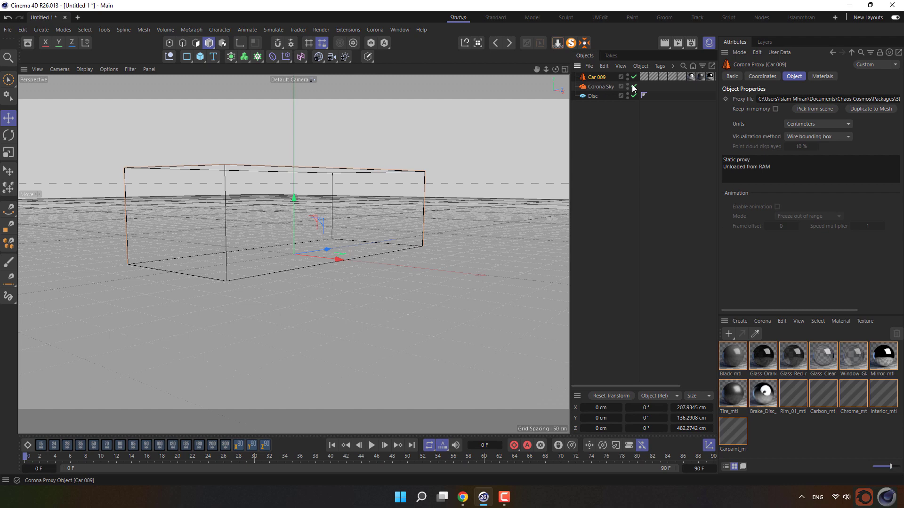
left_click(813, 136)
left_click(814, 179)
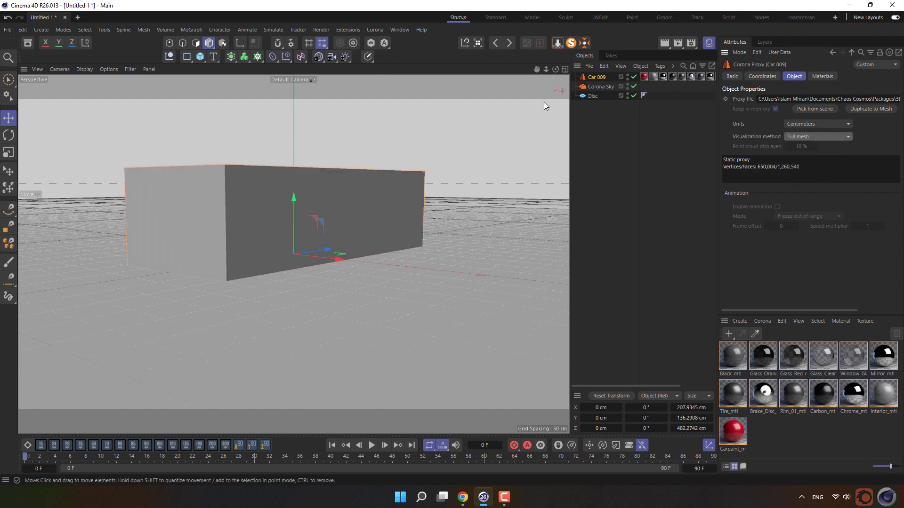
left_click_drag(556, 69, 530, 68)
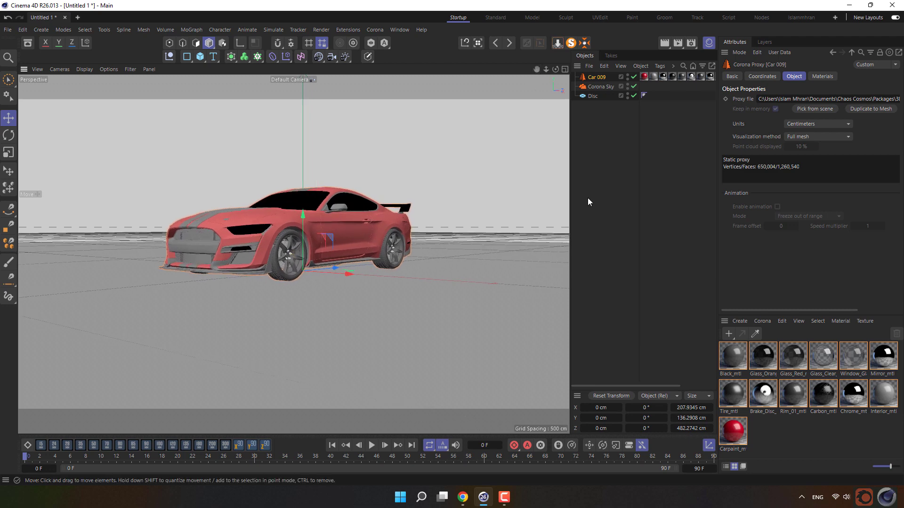
Step: Start Corona's interactive viewport rendering with Detail at 100 % and close its settings window
left_click(600, 87)
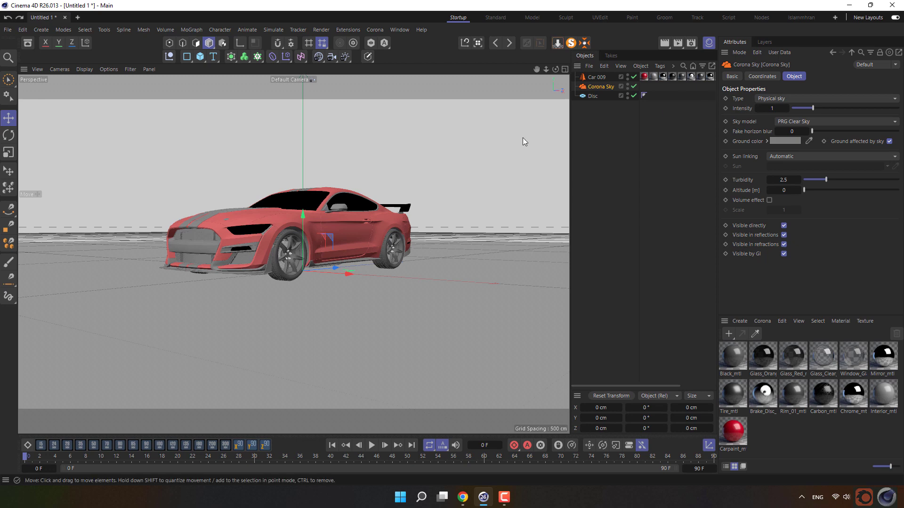
left_click(375, 29)
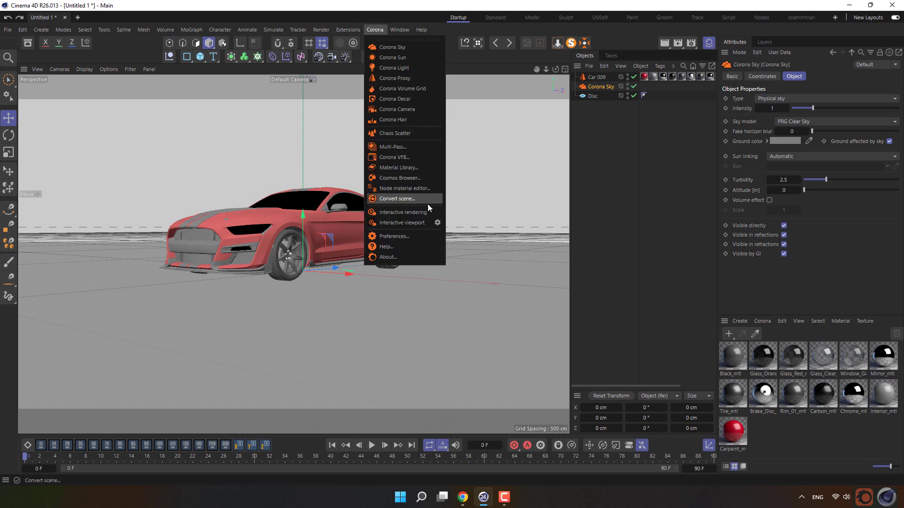
left_click(437, 223)
left_click_drag(467, 239, 506, 242)
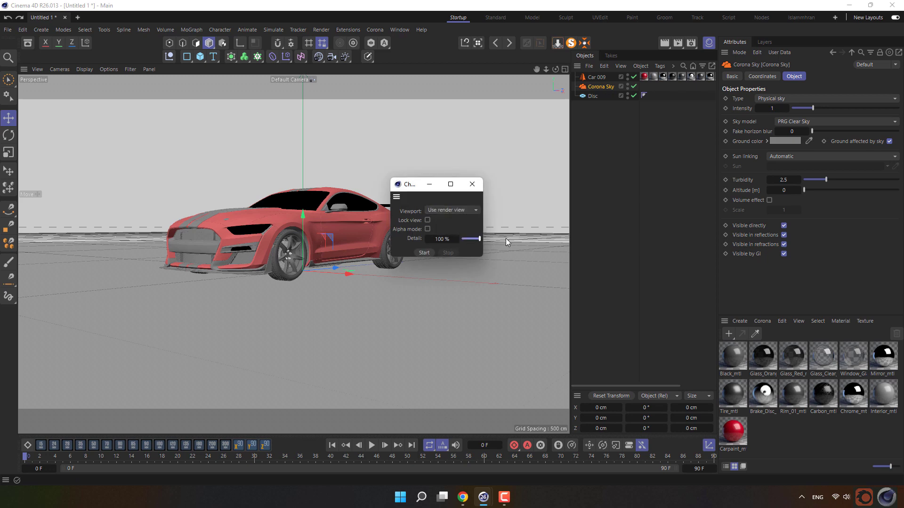
left_click(424, 253)
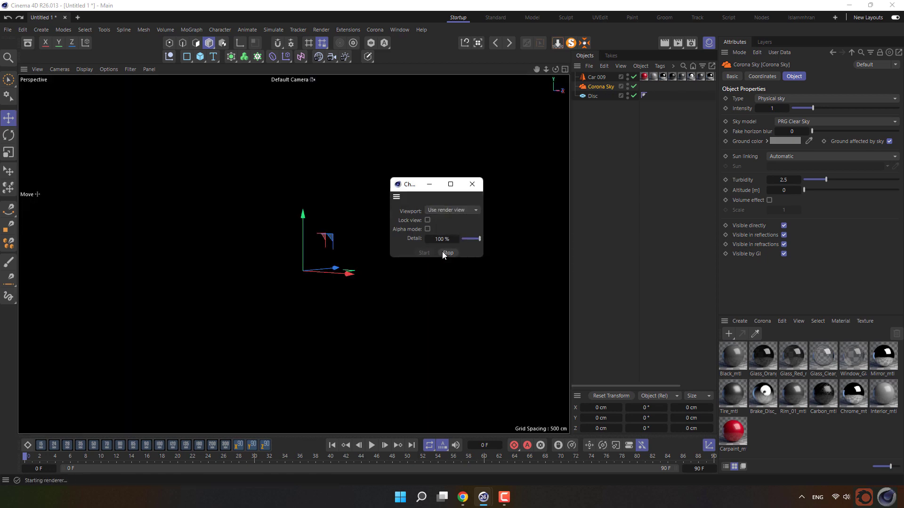
left_click(471, 185)
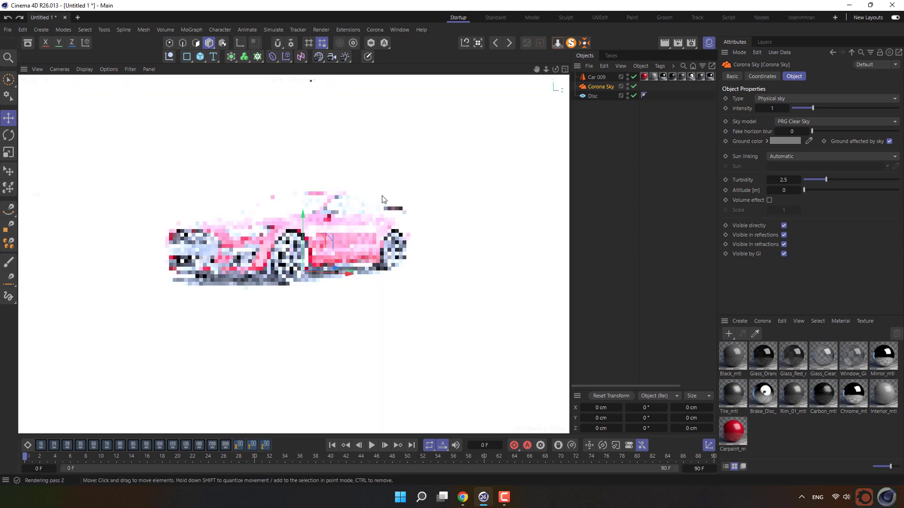
Step: Create a Corona Shadow Catcher material in Environment mode and link the Corona Sky as its environment
left_click(762, 322)
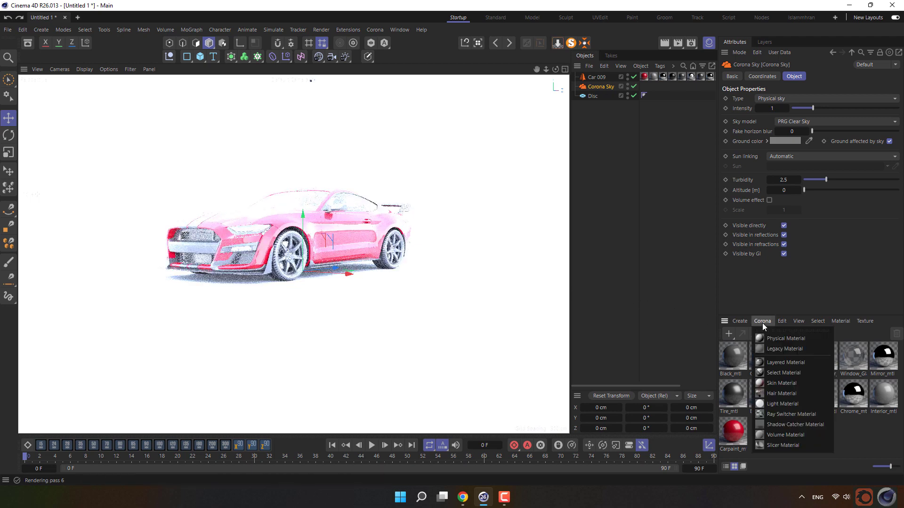
left_click(790, 424)
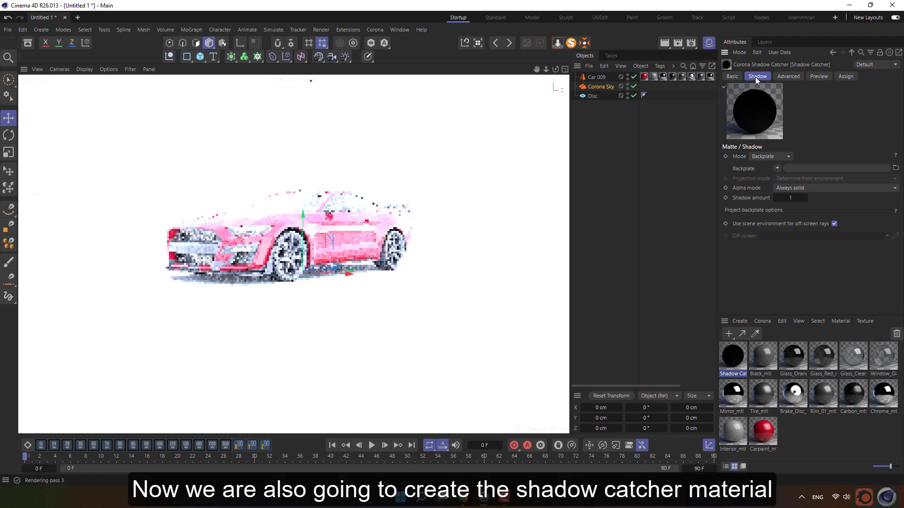
left_click(770, 156)
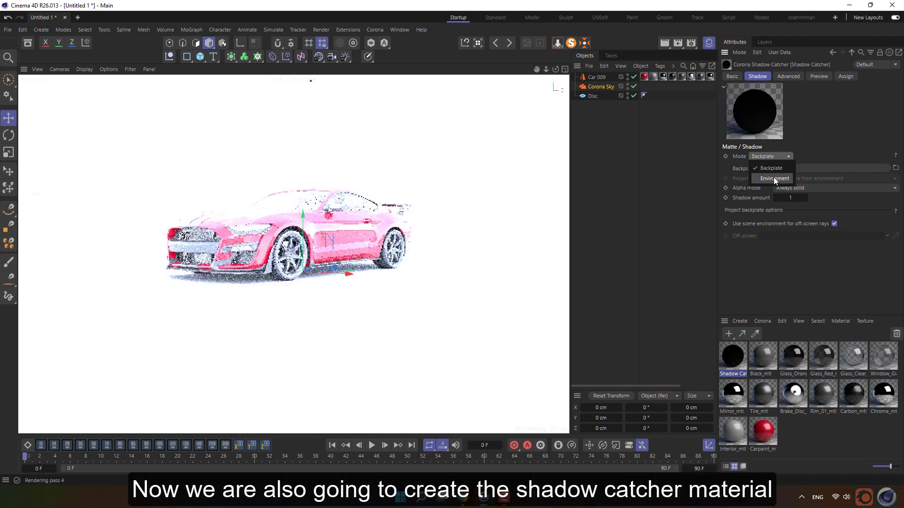
left_click(775, 179)
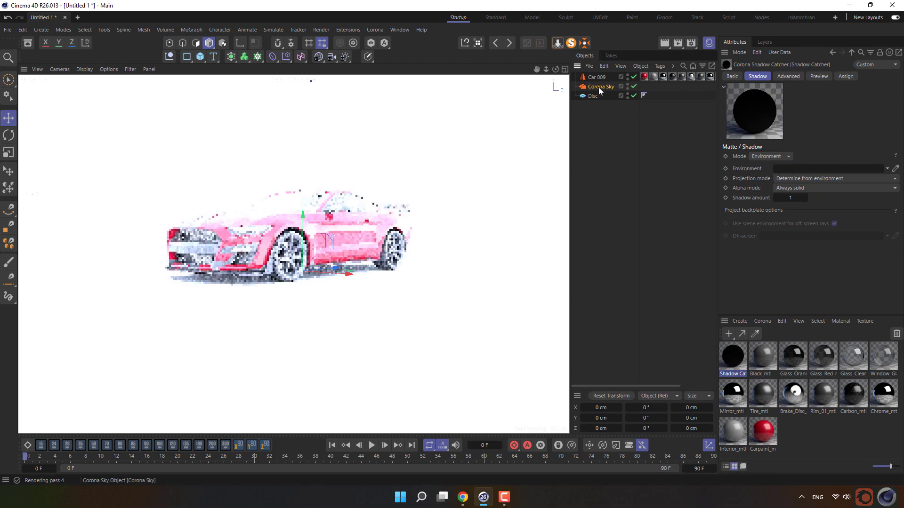
left_click_drag(598, 87, 783, 174)
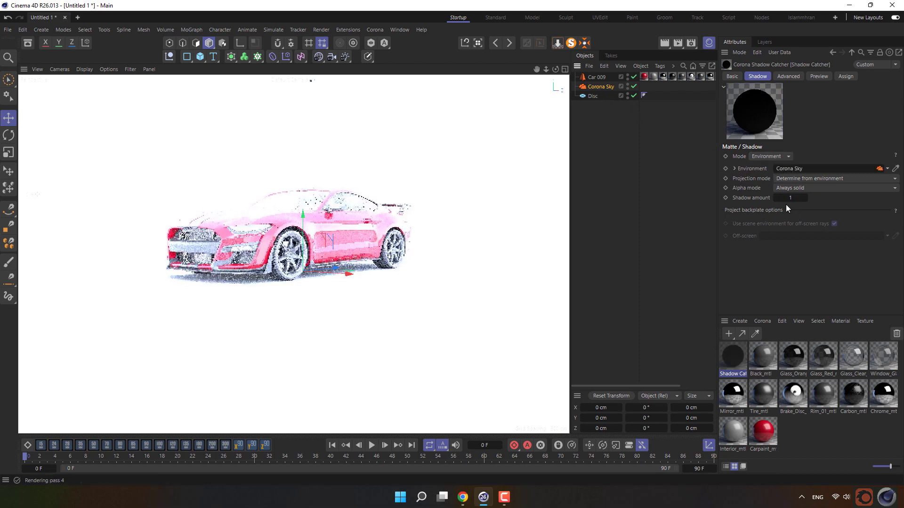
Step: Set the shadow catcher's projection to Enviro projection onto geometry and alpha to Always transparent, and apply the material to the Disc
left_click(808, 179)
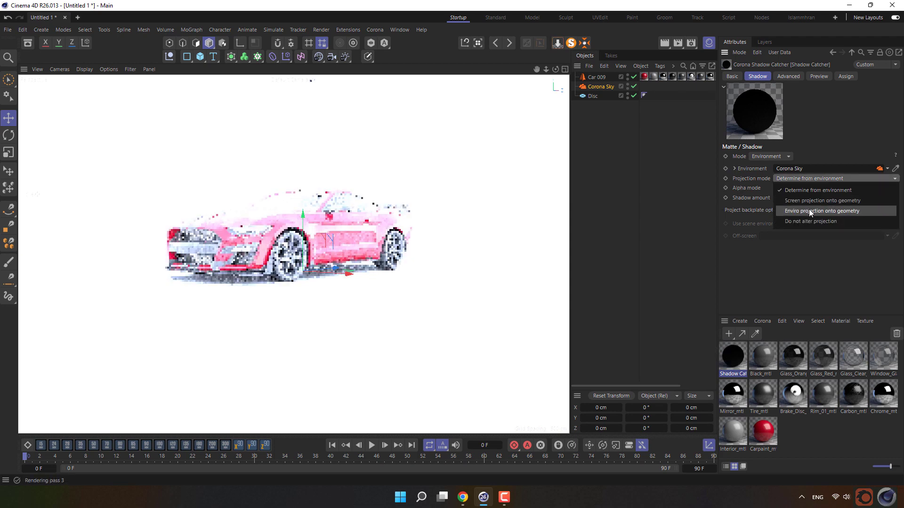
left_click(823, 211)
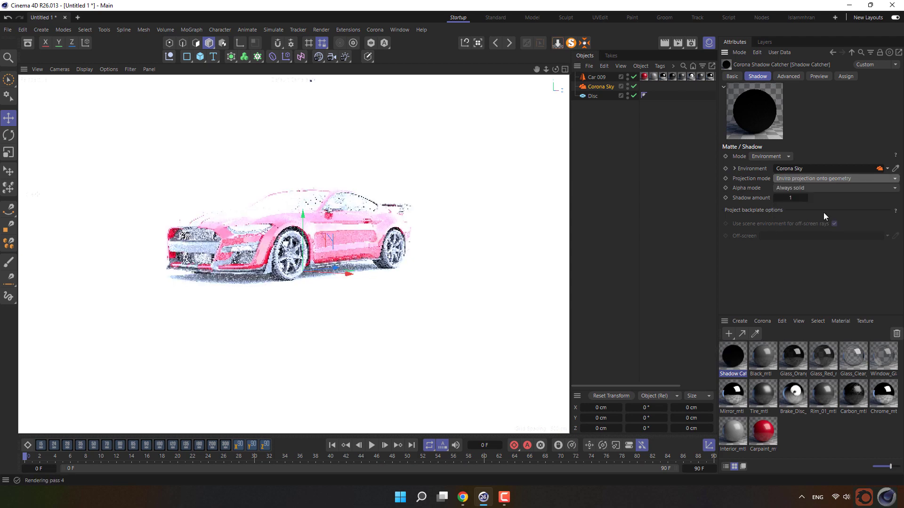
left_click(824, 188)
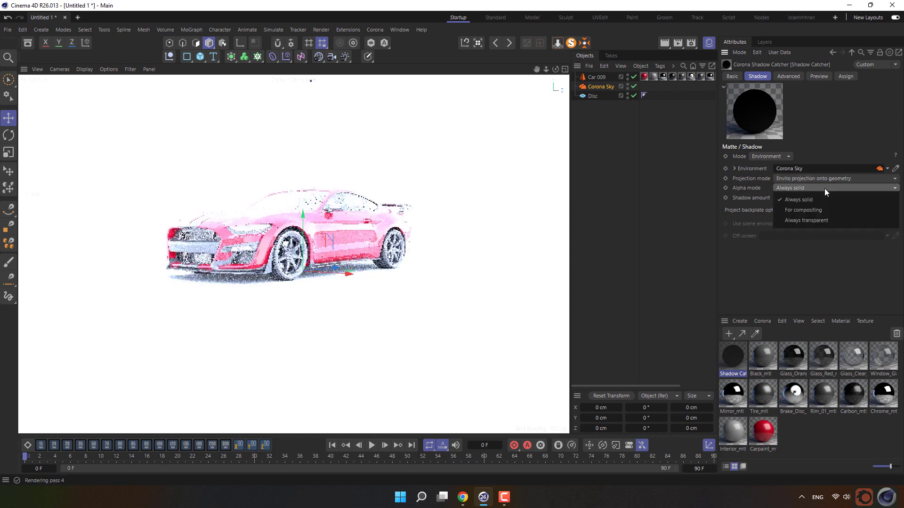
left_click(809, 221)
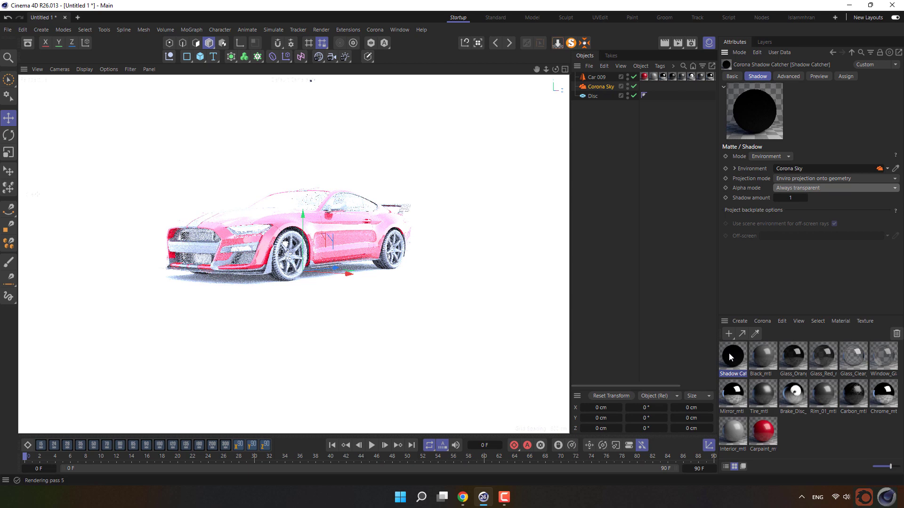
left_click_drag(731, 357, 594, 96)
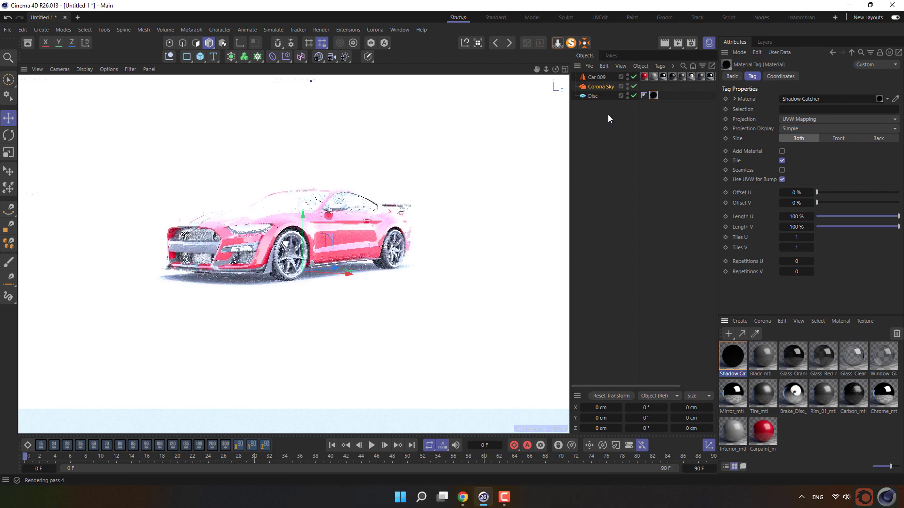
Step: Select the Corona Sky, switch to Chrome and open the HDRIs collection on Poly Haven
left_click(603, 87)
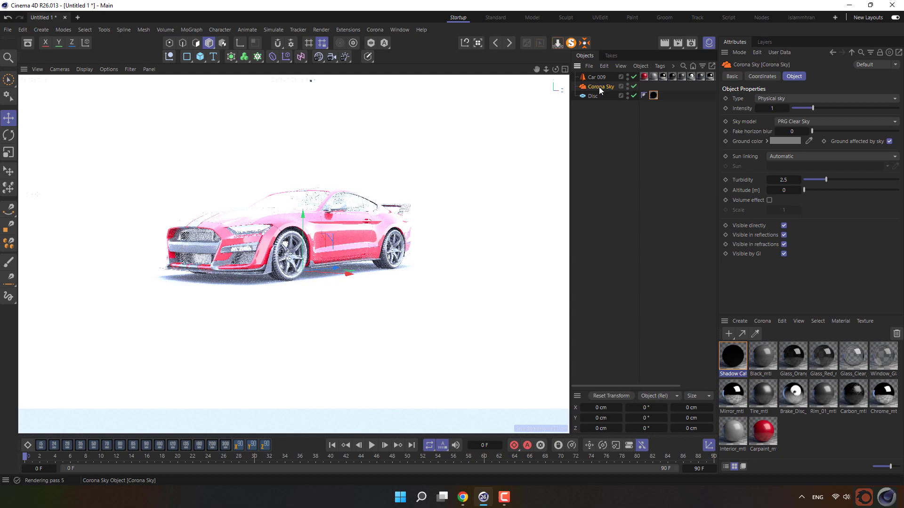
left_click(463, 498)
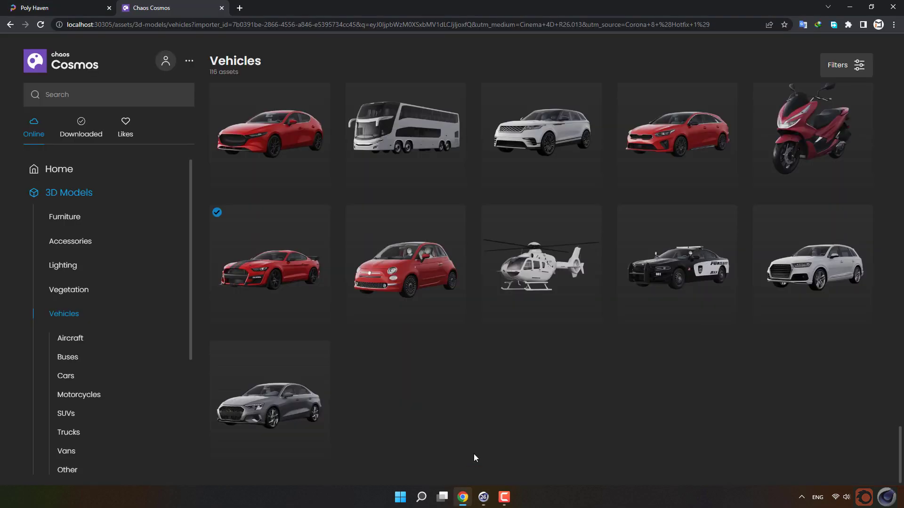
left_click(57, 5)
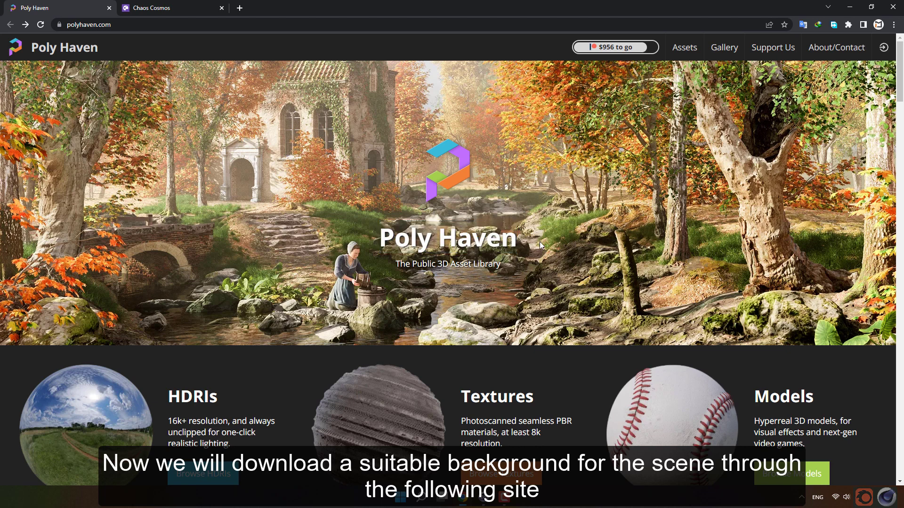
mouse_move(685, 47)
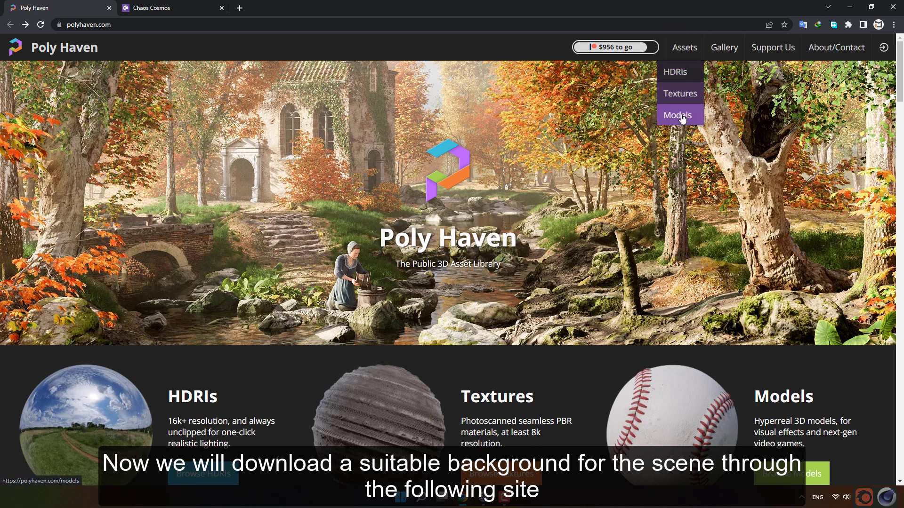
left_click(677, 72)
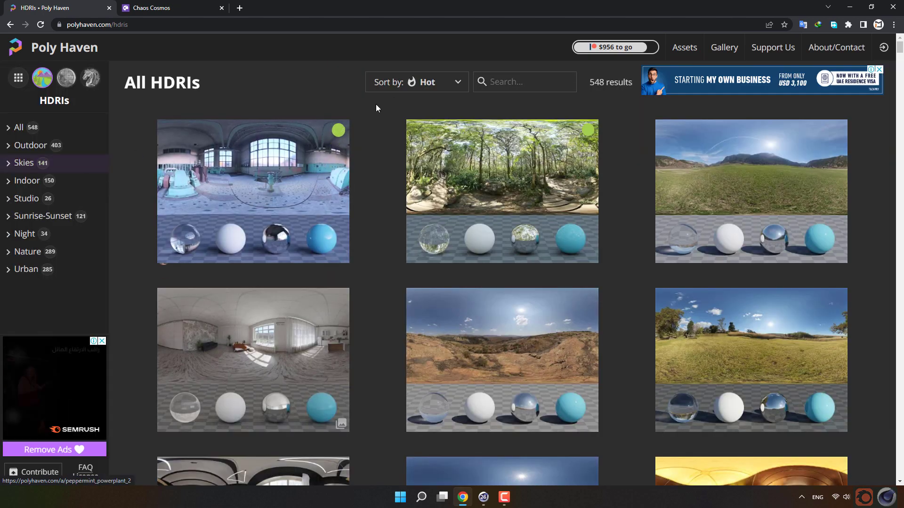
Step: Search the HDRIs for "hanger" and open the Small Hangar 01 page
scroll(492, 260, "down", 10)
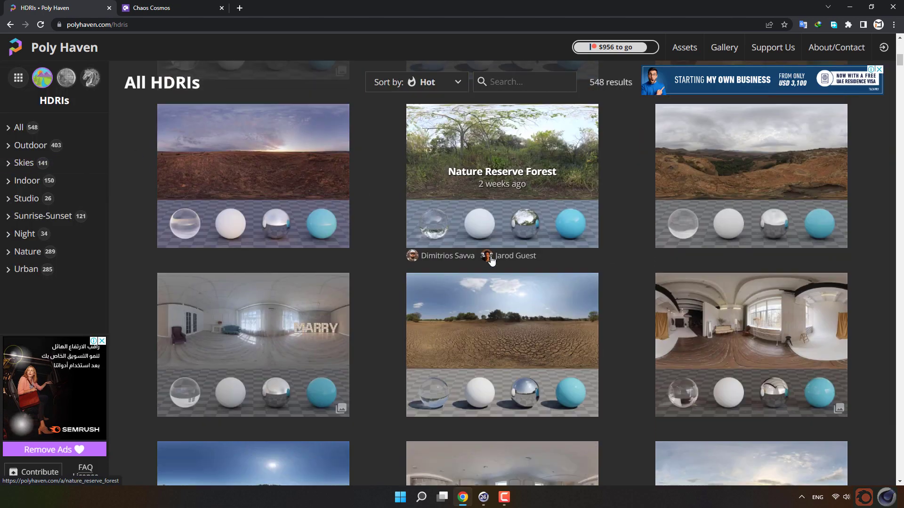
scroll(493, 260, "up", 4)
scroll(493, 260, "up", 7)
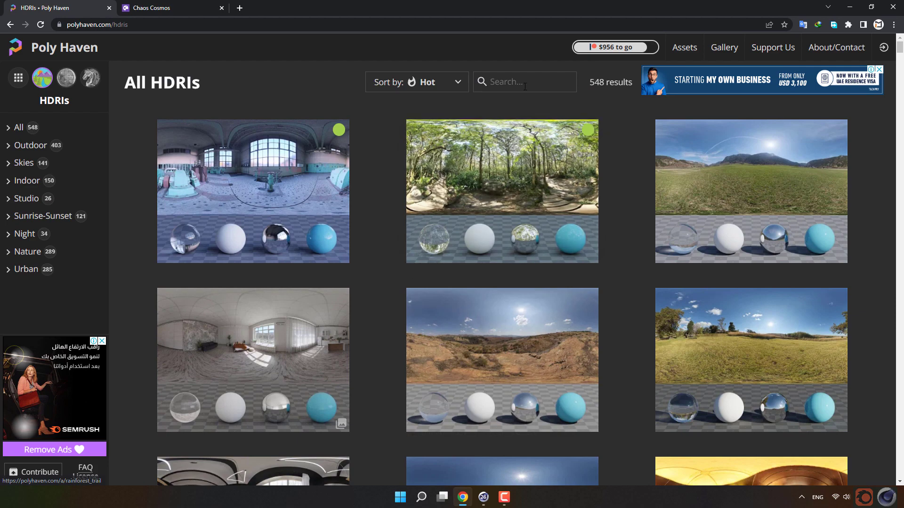
left_click(525, 83)
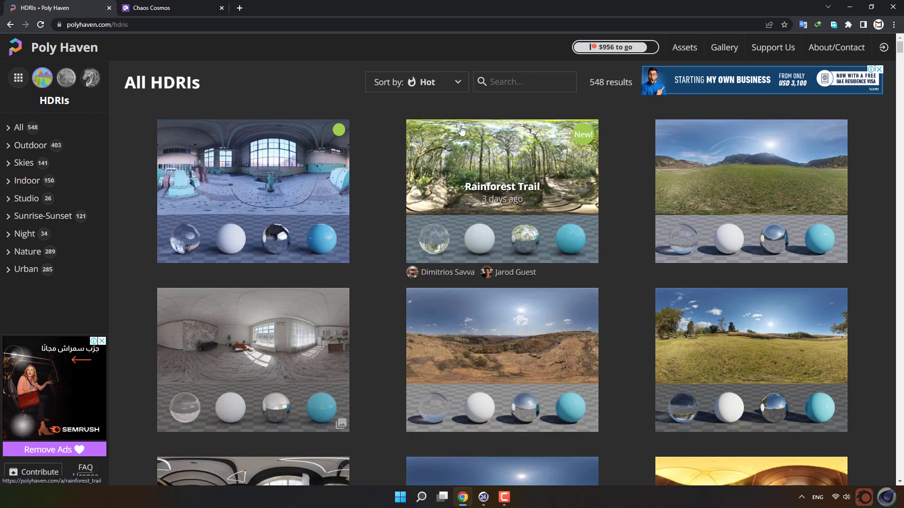
type("ha")
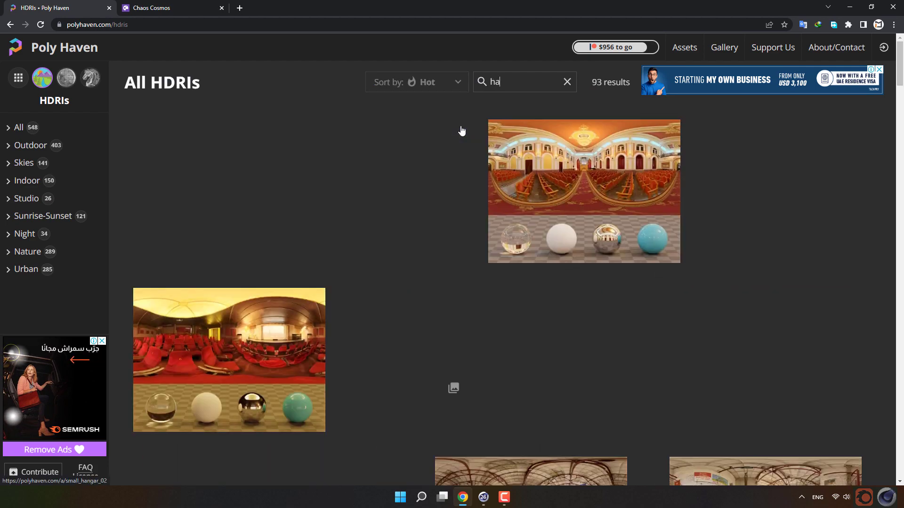
type("nger")
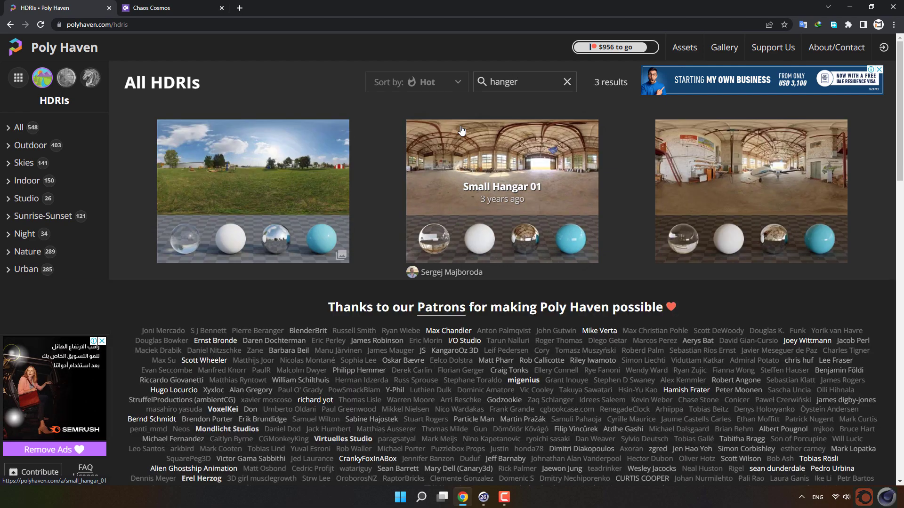
left_click(557, 163)
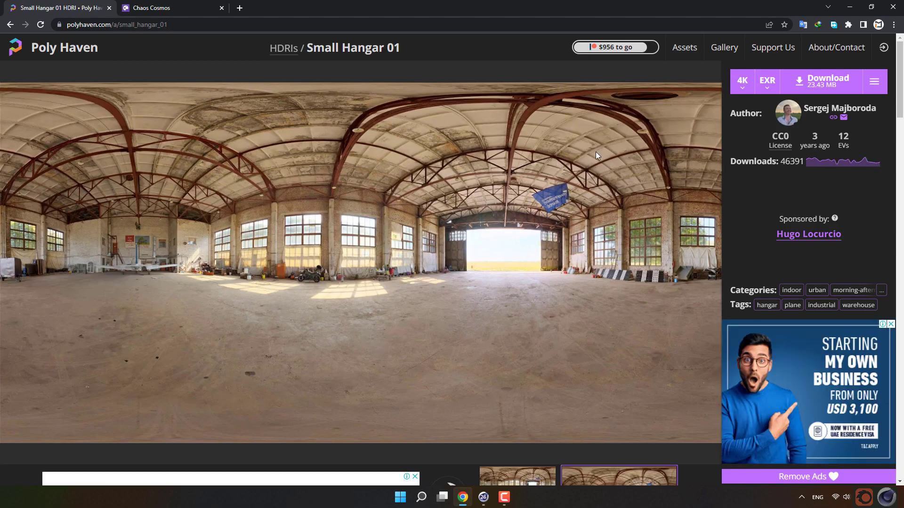
Step: Start downloading Small Hangar 01 as a 4K HDR file and close the Free Download Manager window
left_click(741, 82)
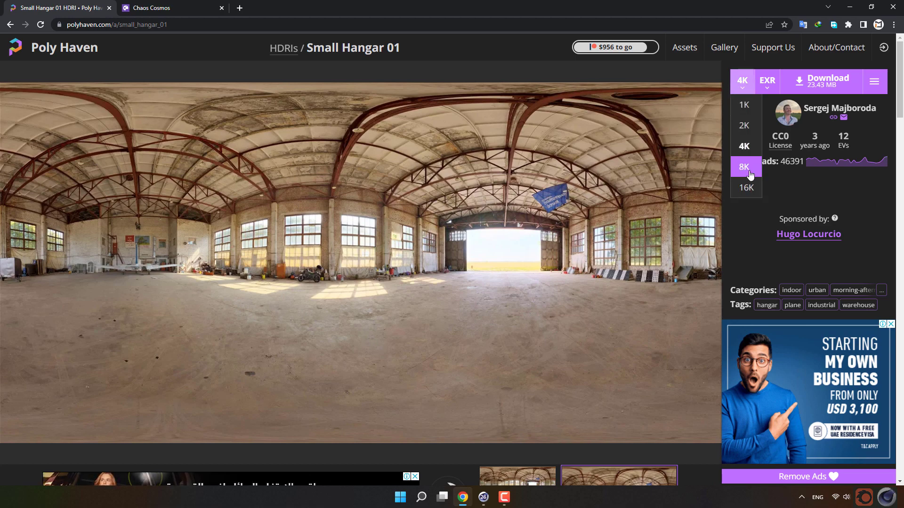
left_click(772, 81)
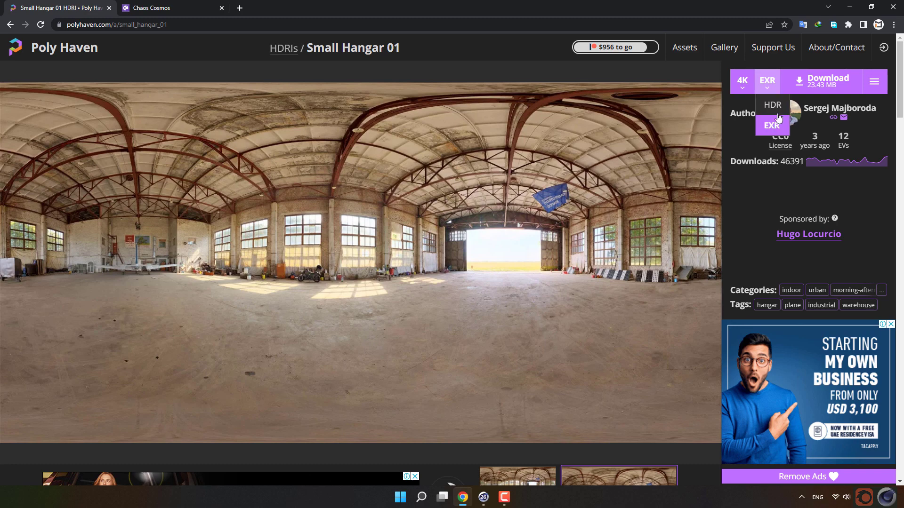
left_click(774, 107)
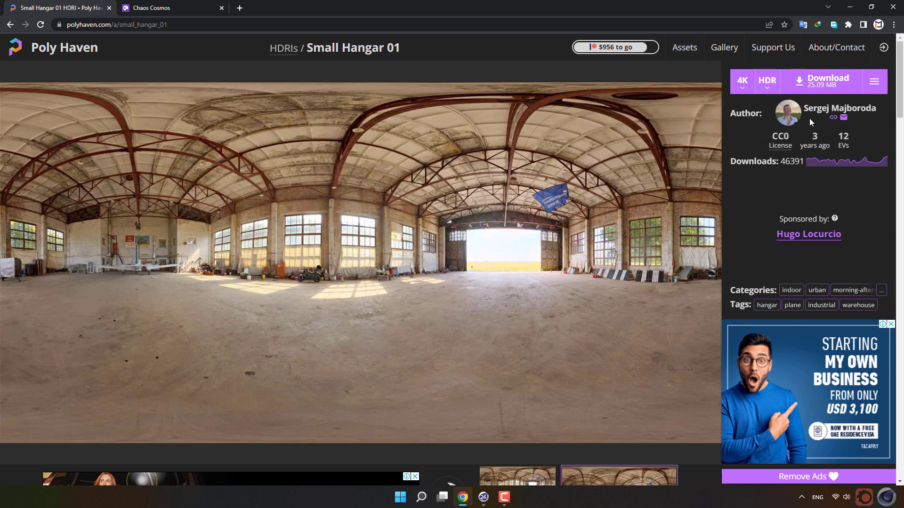
left_click(824, 81)
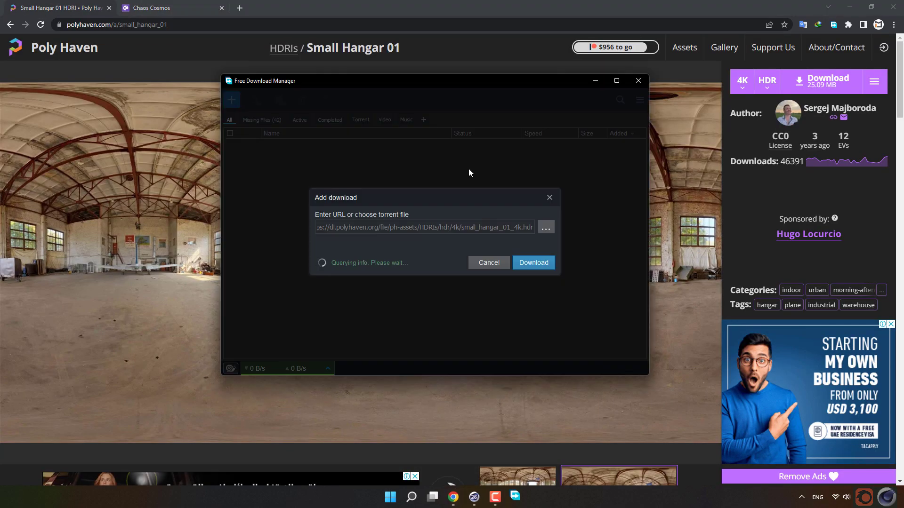
left_click(533, 282)
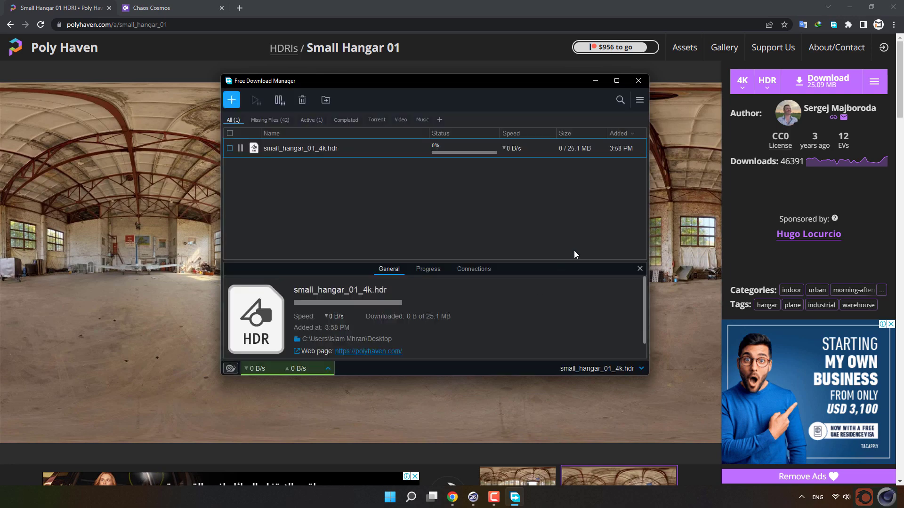
left_click(638, 81)
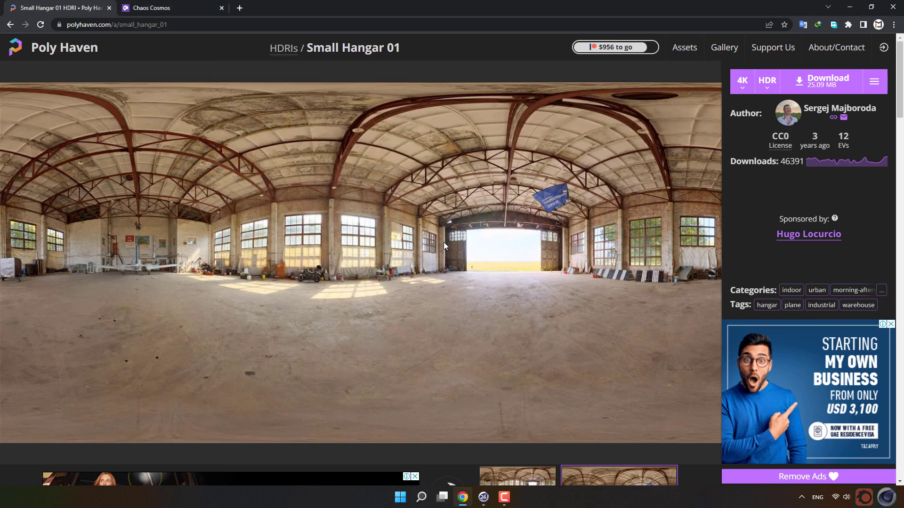
Step: Return to Cinema 4D and set the Corona Sky's type to Shader / HDRI
key("alt+Tab")
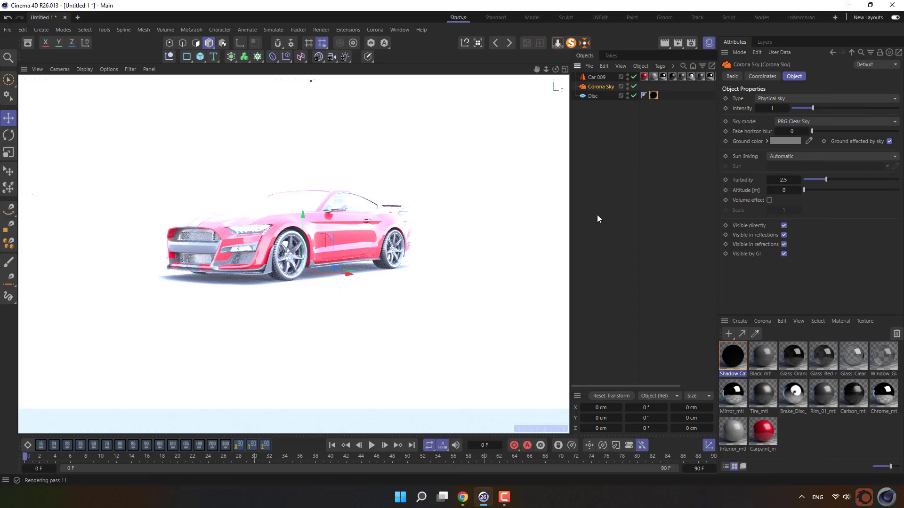
left_click(786, 98)
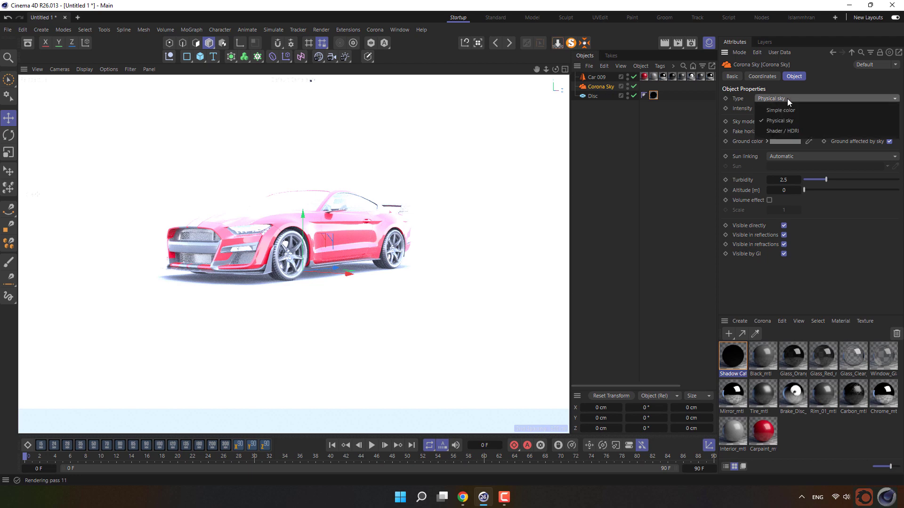
left_click(788, 132)
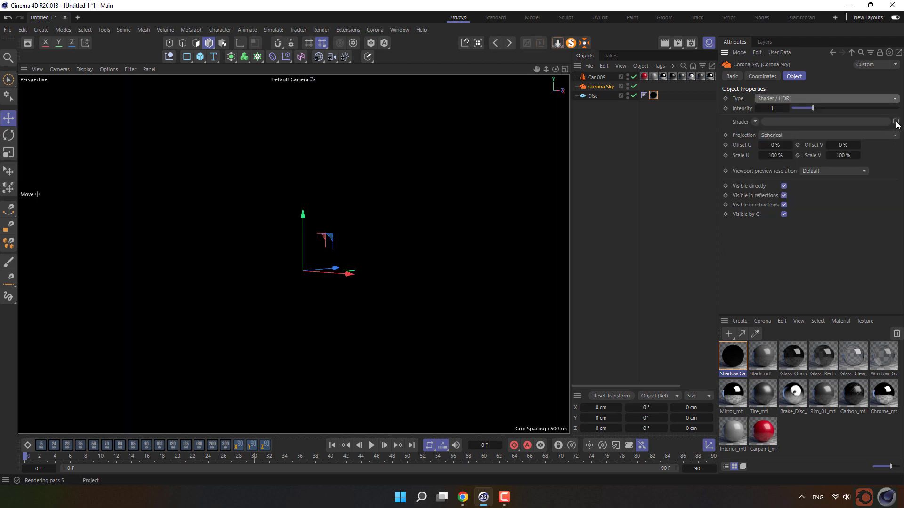
Step: Load small_hangar_01_4k.hdr from the Desktop as the Corona Sky's shader and accept copying it to the project location
left_click(895, 121)
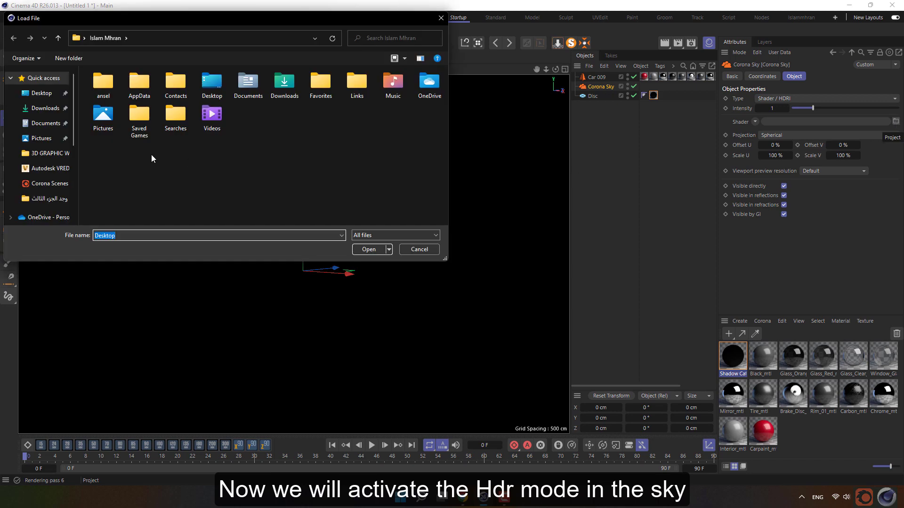
left_click(42, 93)
left_click(159, 183)
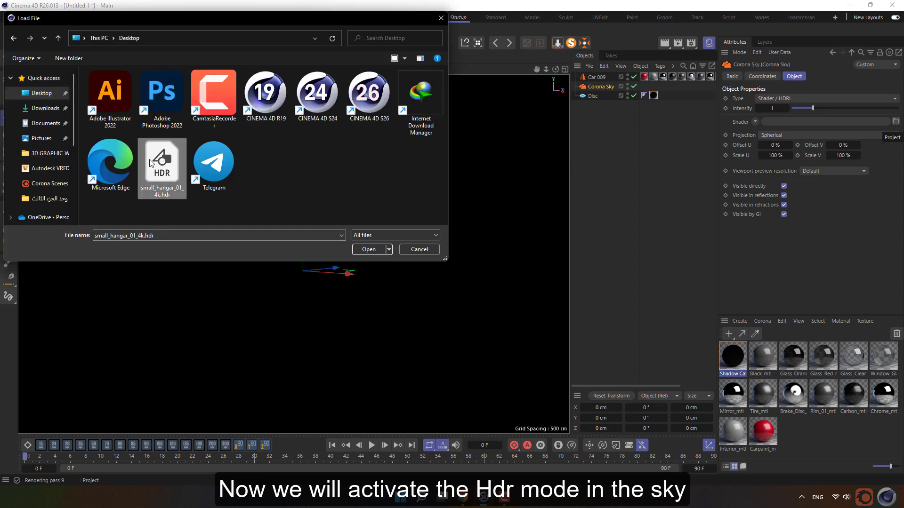
double_click(162, 171)
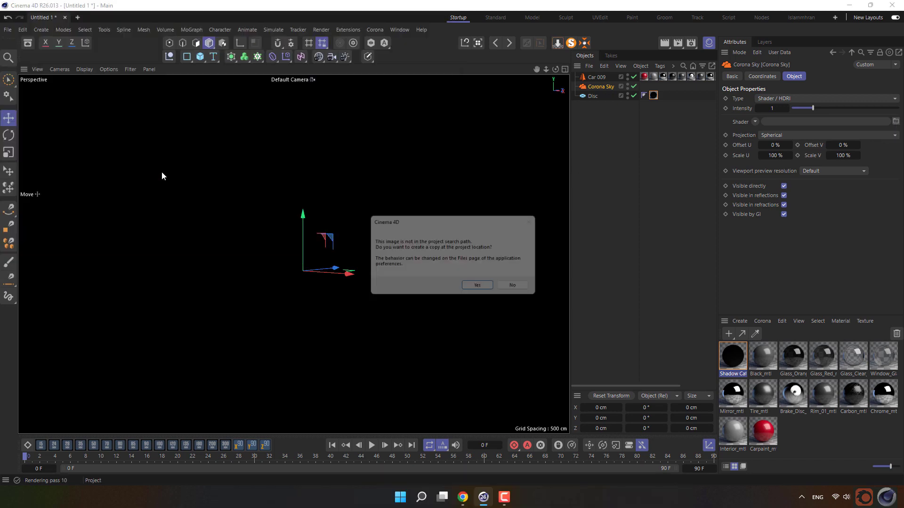
left_click(485, 290)
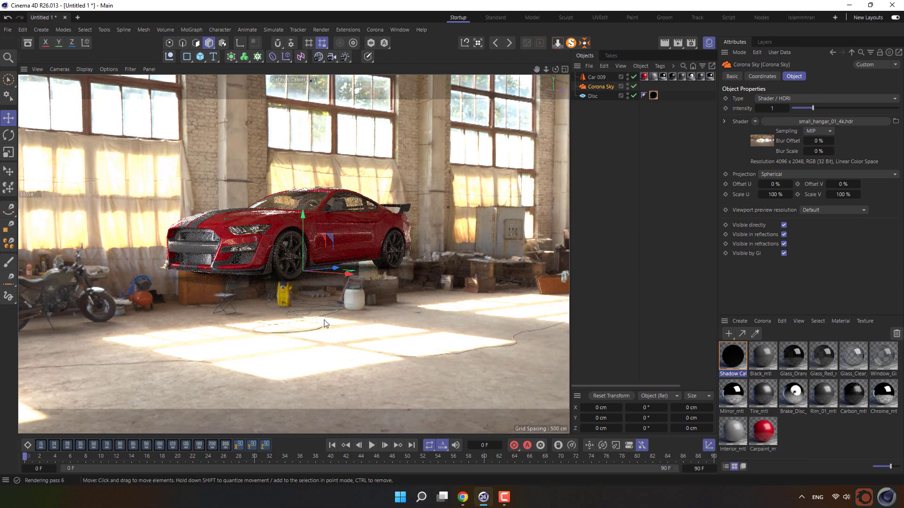
Step: Set the Corona Sky's HDRI projection to Dome and get a closer view of the car
left_click(823, 175)
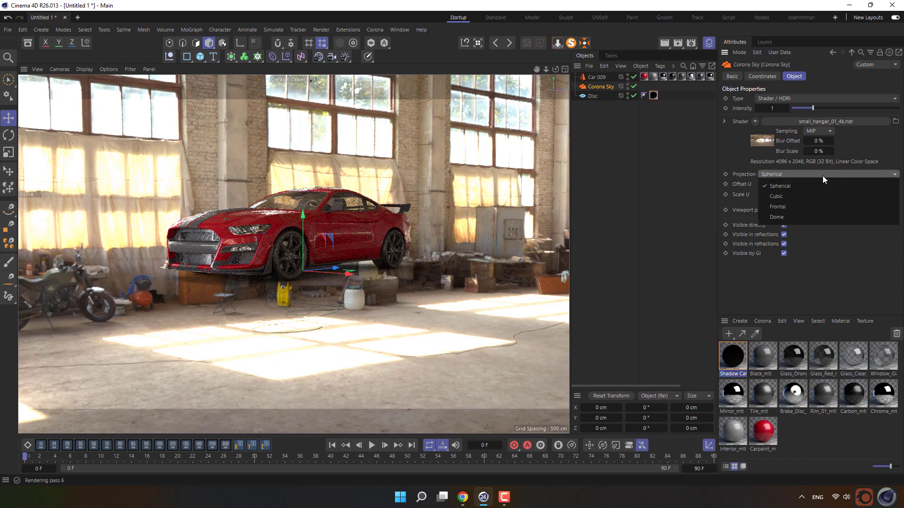
left_click(818, 216)
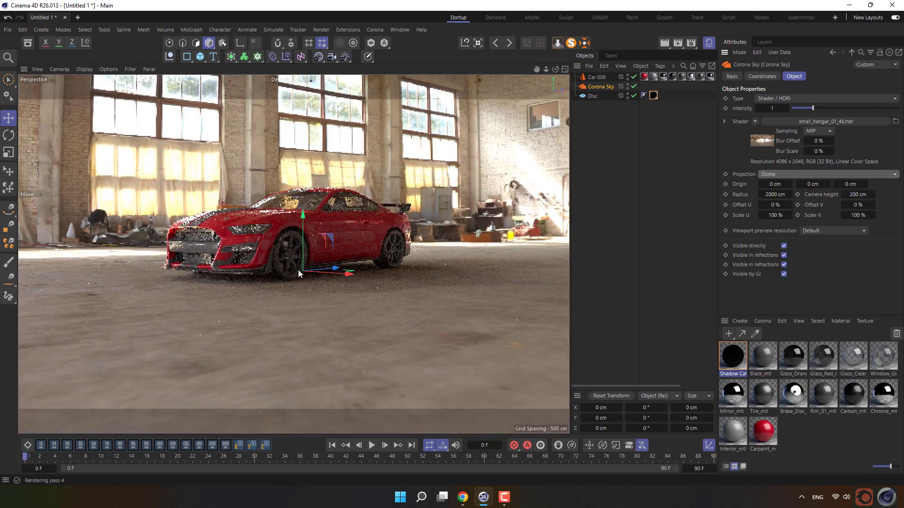
scroll(294, 249, "up", 2)
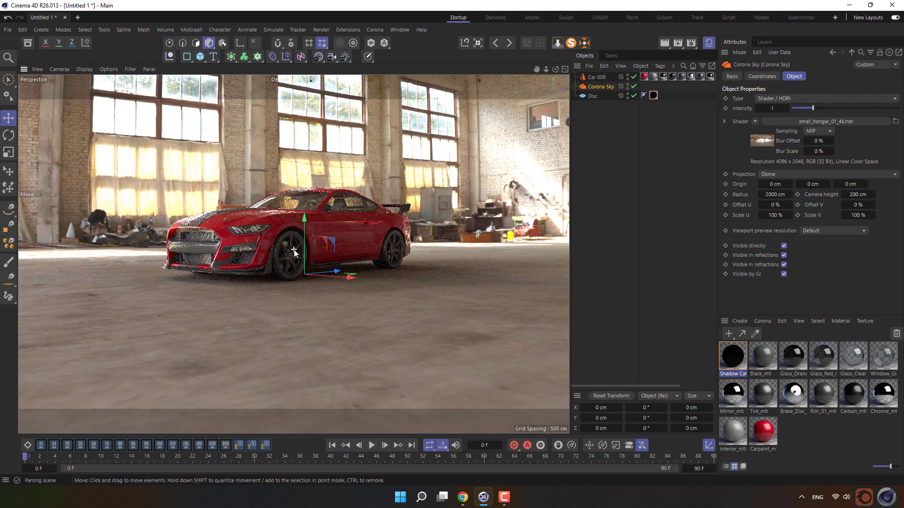
scroll(294, 249, "up", 3)
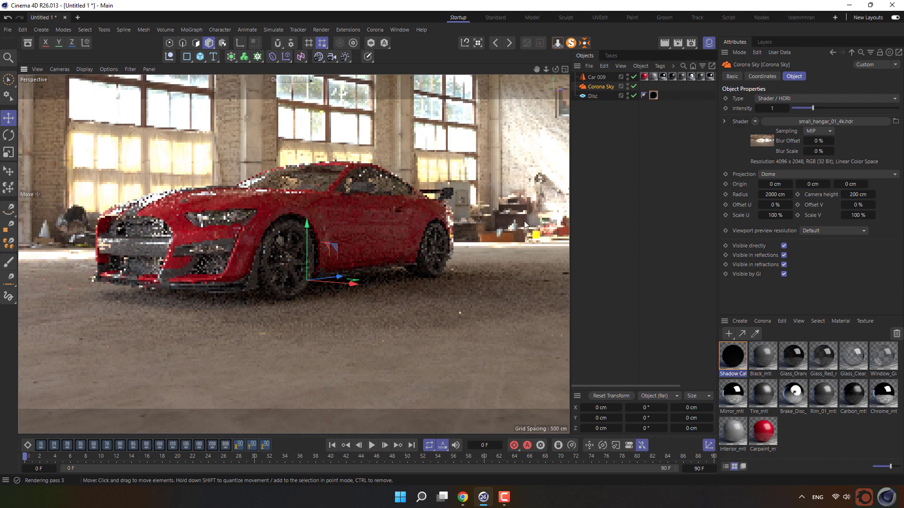
Step: Try a dome origin X of 817 cm, and reset the origin to its default
left_click_drag(775, 184, 893, 184)
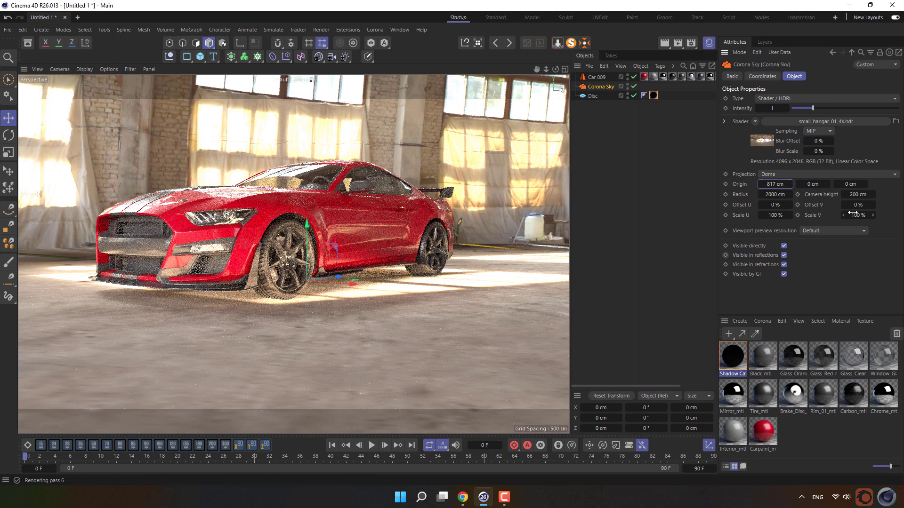
right_click(742, 187)
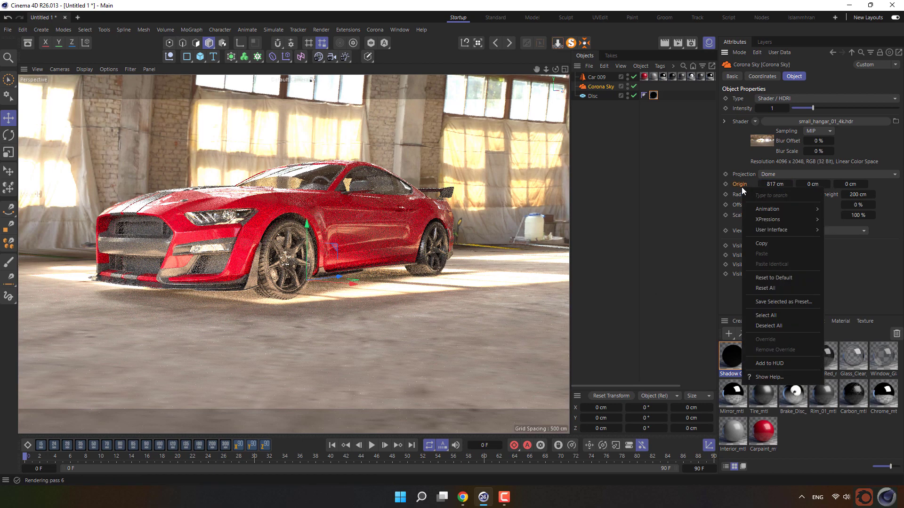
left_click(776, 273)
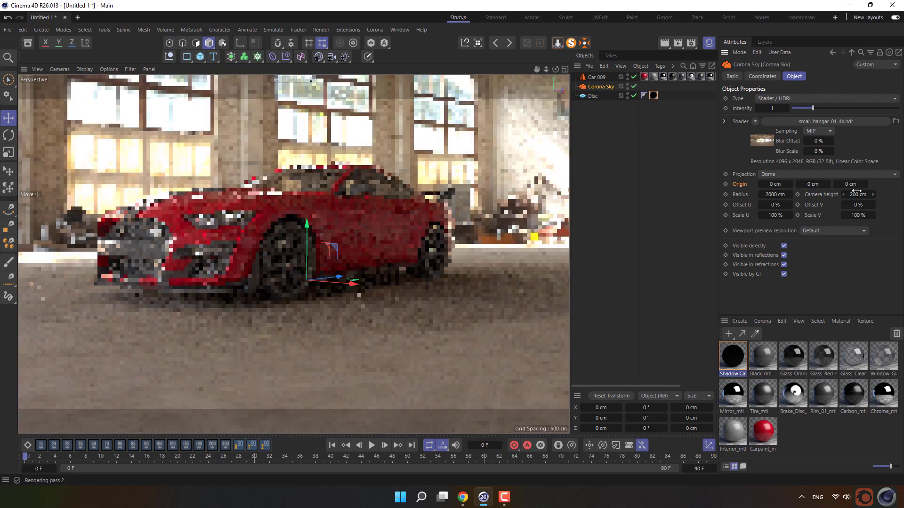
Step: Try a dome origin Z of 874 cm, and set it back to 0 cm
mouse_move(853, 184)
left_mouse_down()
mouse_move(894, 185)
mouse_move(867, 184)
left_mouse_up()
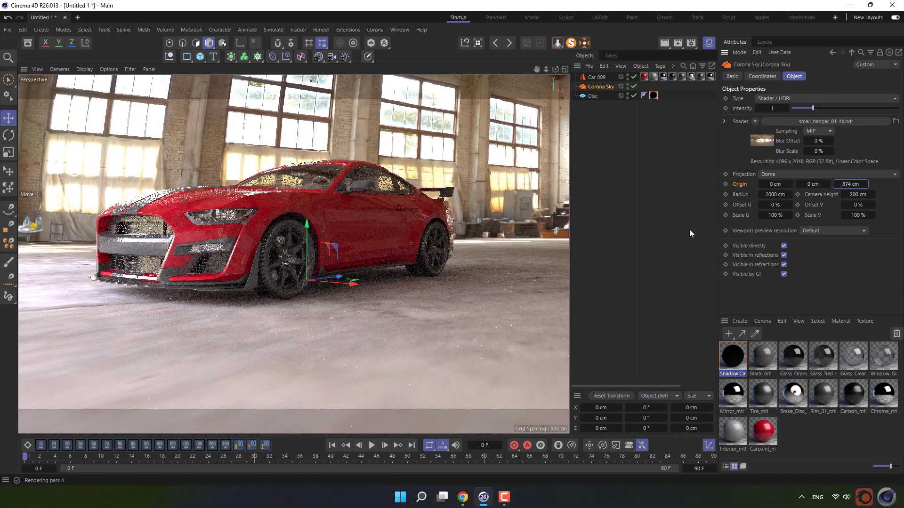
left_click(852, 184)
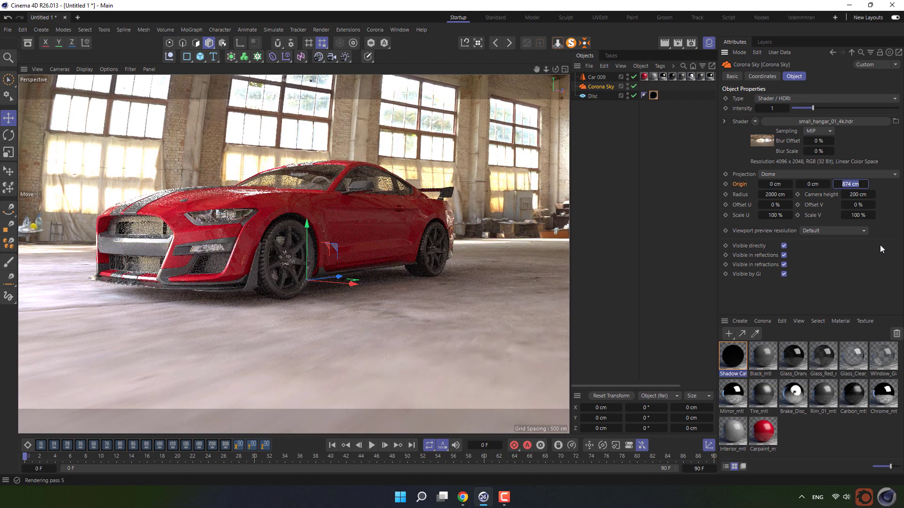
type("0")
key("Return")
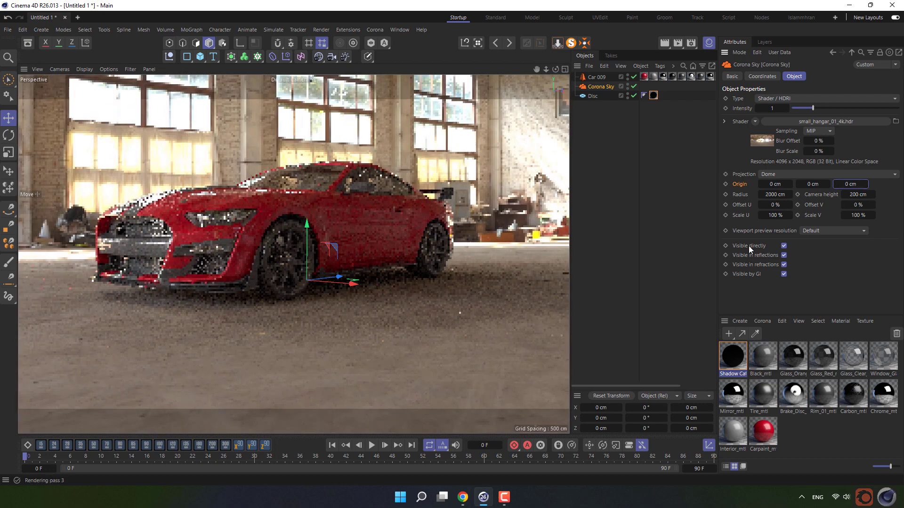
Step: Try a dome radius of 1000 cm, and reset the radius to its default
left_click(775, 194)
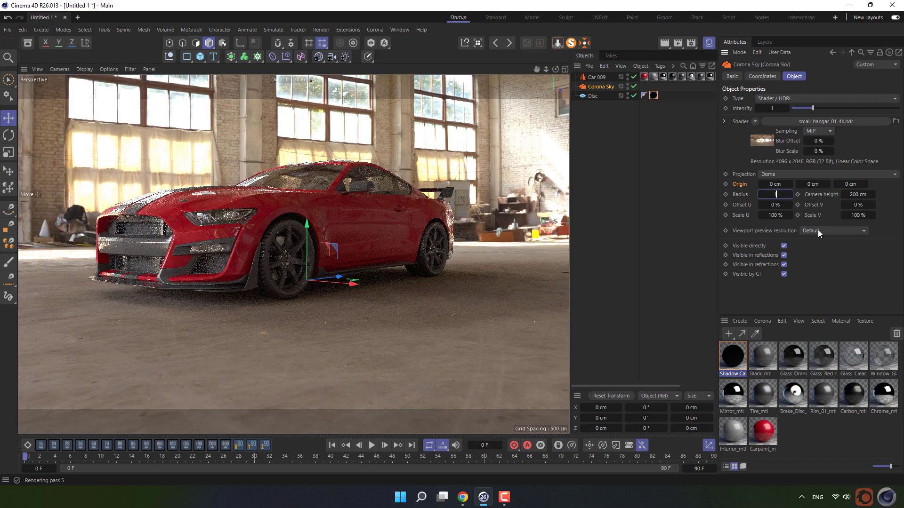
type("1000")
key("Return")
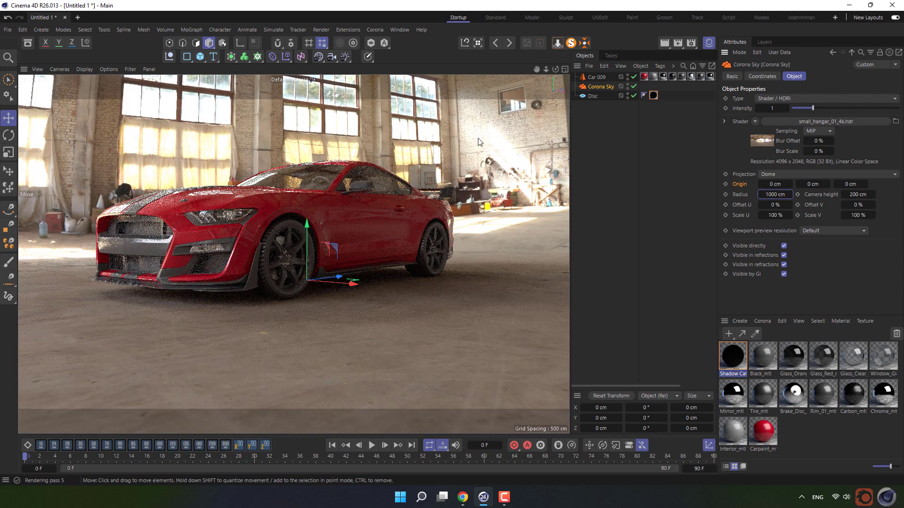
left_click(775, 195)
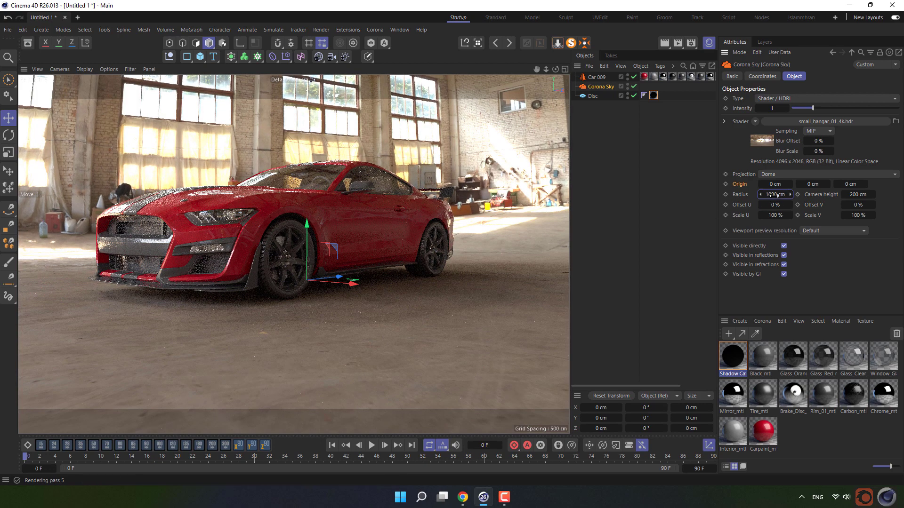
right_click(739, 193)
left_click(779, 285)
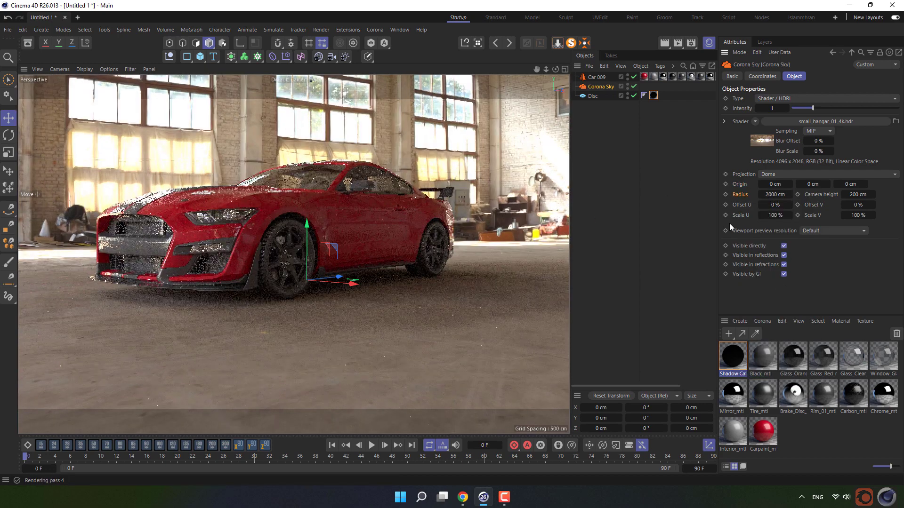
Step: Rotate the hangar background behind the car by setting the Corona Sky's Offset U to 666 %
left_click_drag(772, 205, 805, 205)
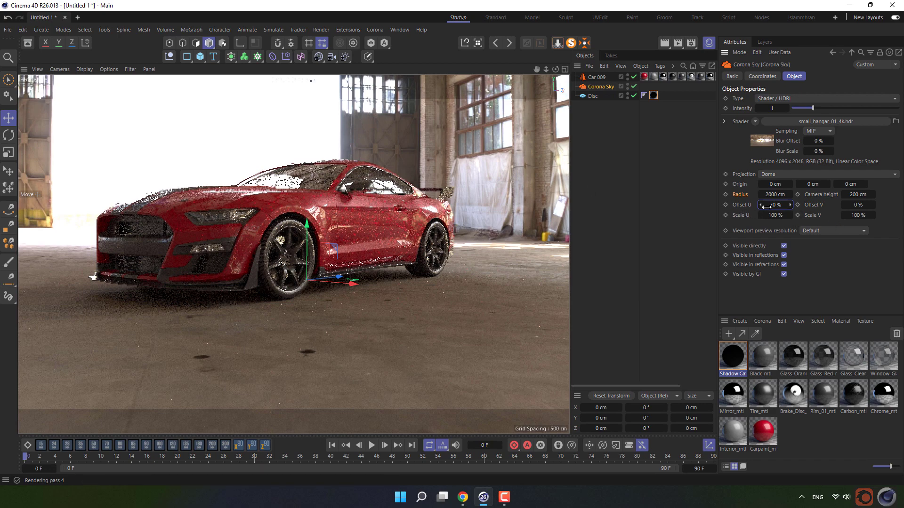
left_click_drag(766, 206, 788, 205)
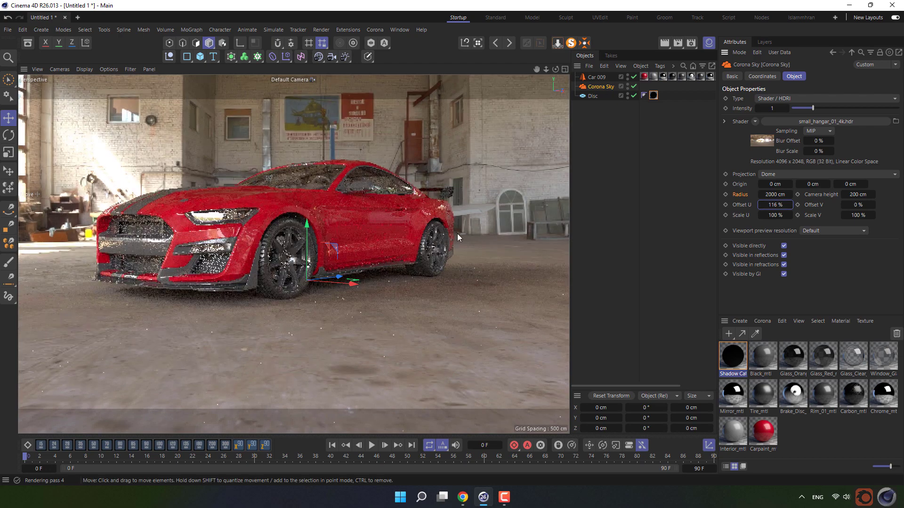
left_click(780, 208)
type("666")
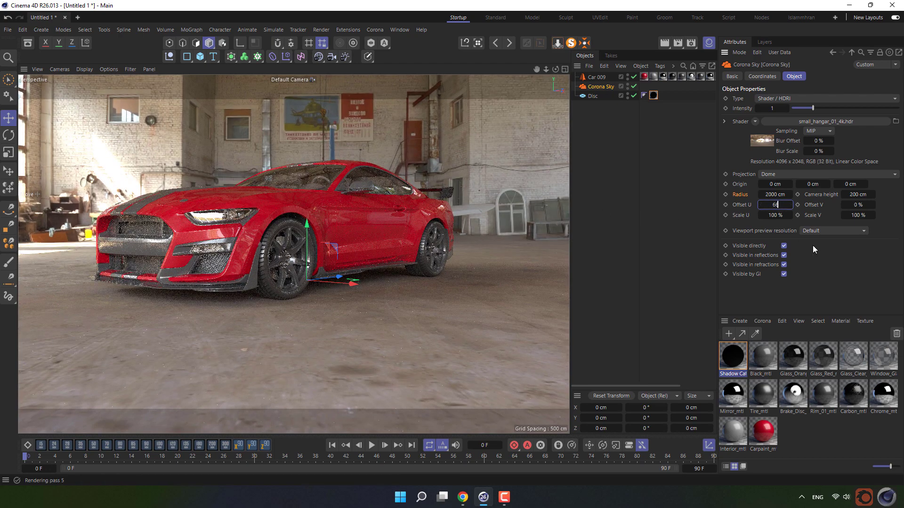
key("Return")
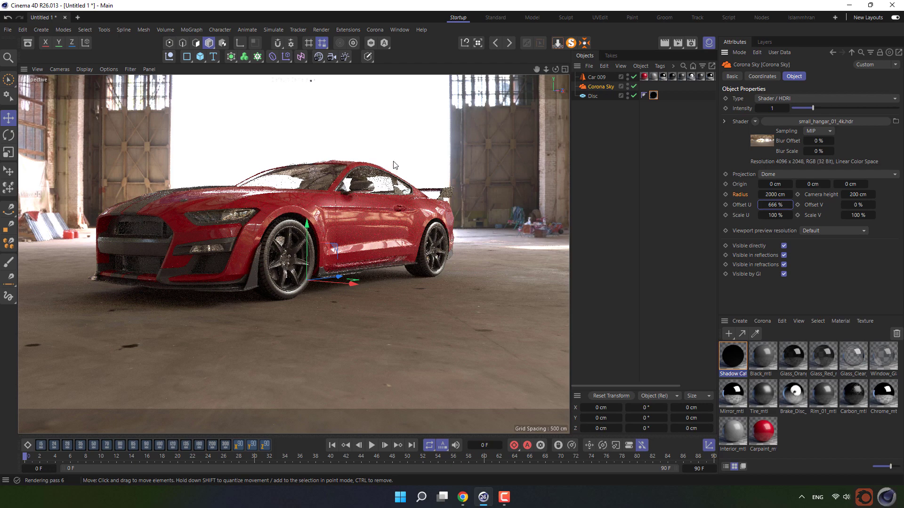
Step: Add Carpaint Pearl Orange from the Carpaints category of the Corona Material Library to the scene's materials
left_click(374, 30)
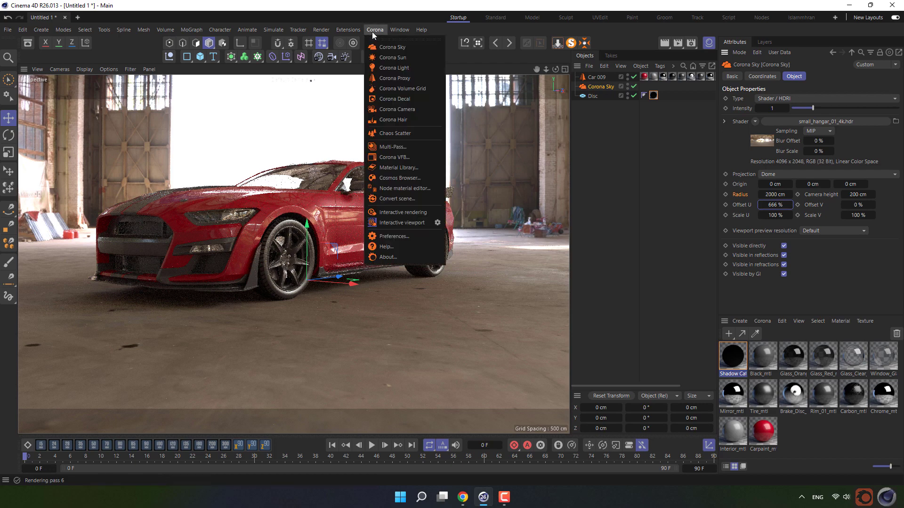
left_click(409, 168)
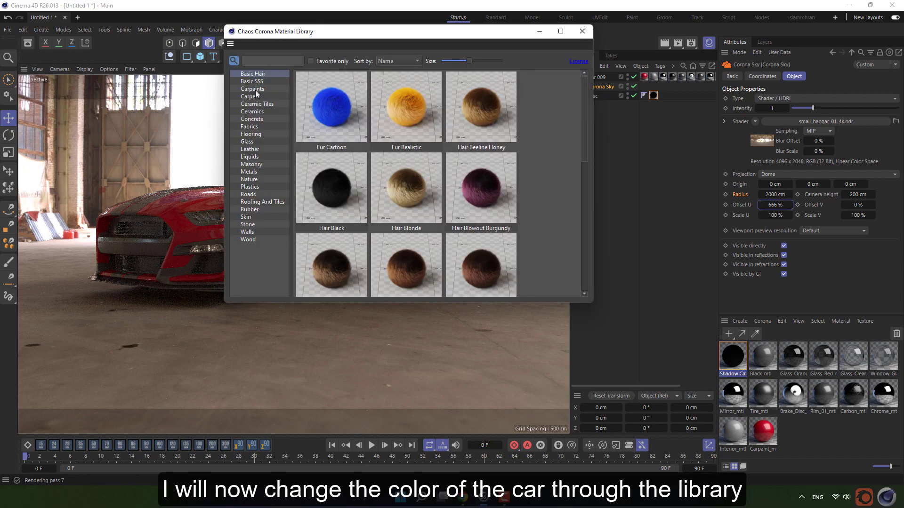
left_click(254, 89)
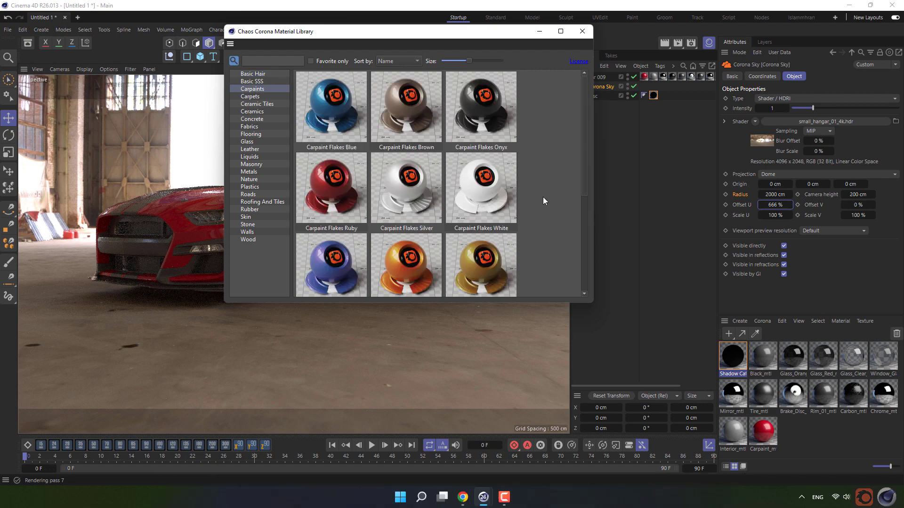
scroll(543, 201, "down", 3)
scroll(543, 197, "down", 1)
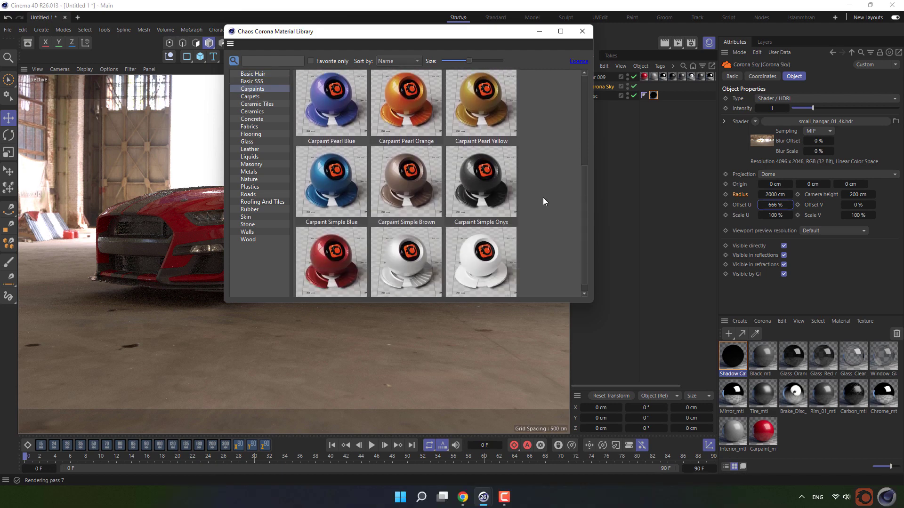
scroll(587, 194, "up", 3)
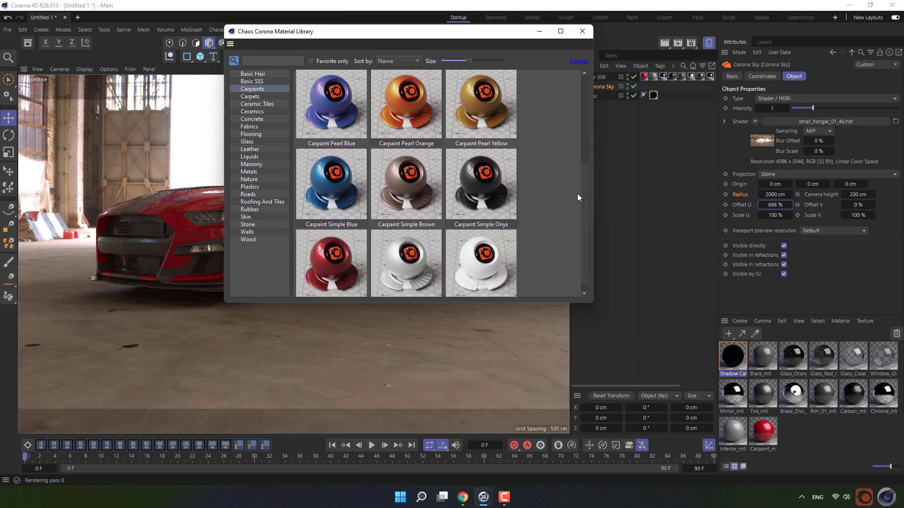
scroll(576, 123, "down", 1)
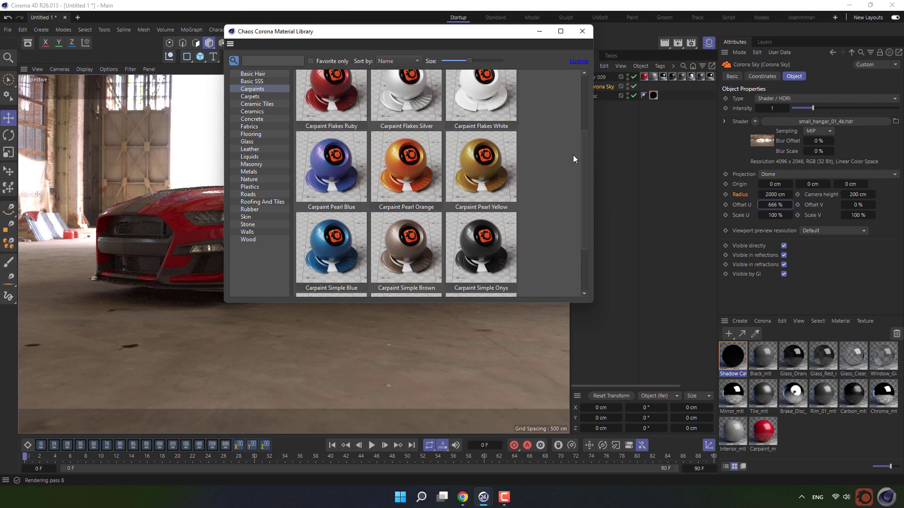
double_click(408, 168)
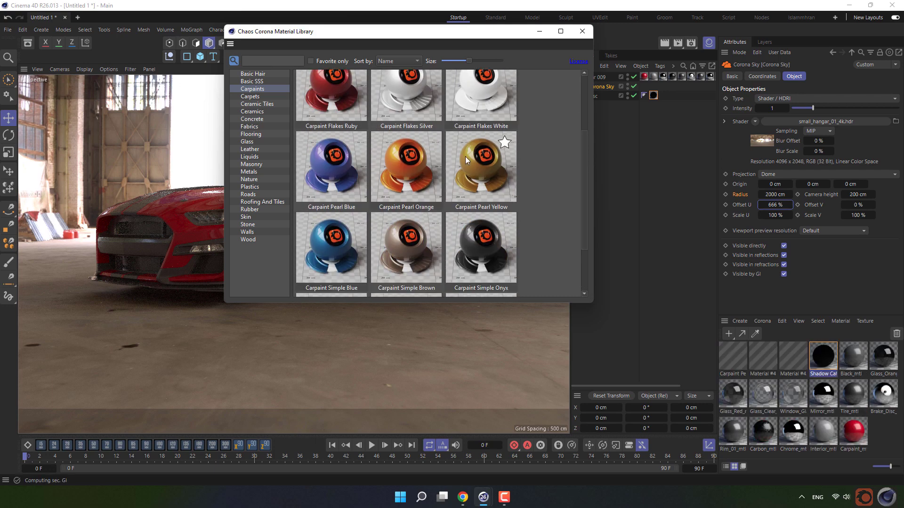
left_click(748, 231)
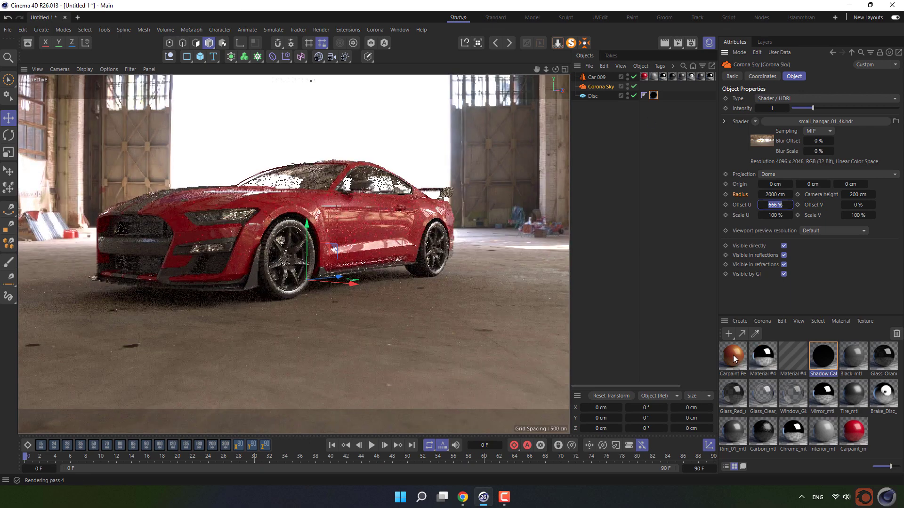
Step: Replace the car's red carpaint material with Carpaint Pearl Orange and clear the material selection
left_click_drag(736, 354, 833, 443, "alt")
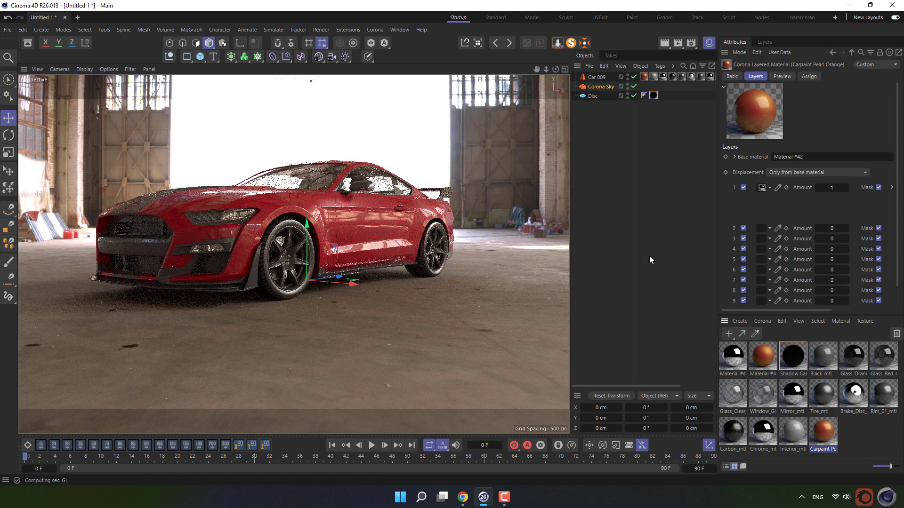
left_click(875, 441)
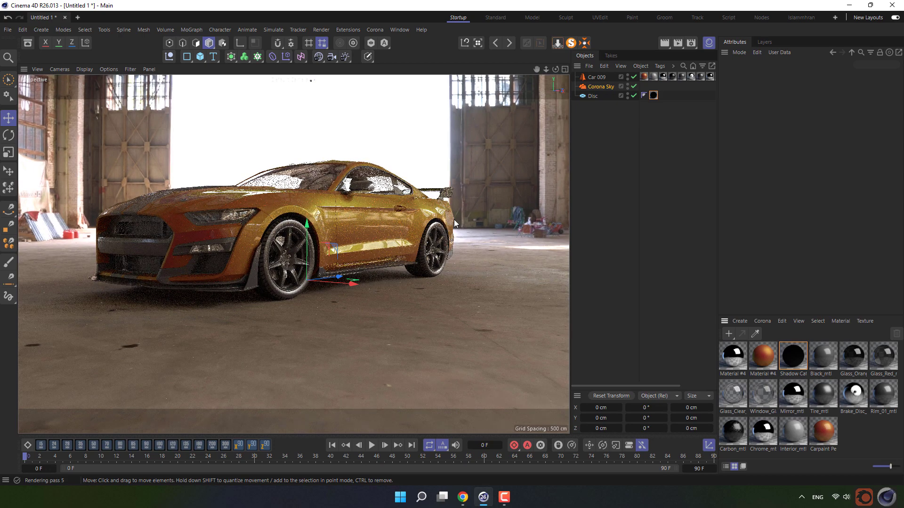
Step: Enable depth of field in Corona's camera and postprocessing render settings
left_click(691, 43)
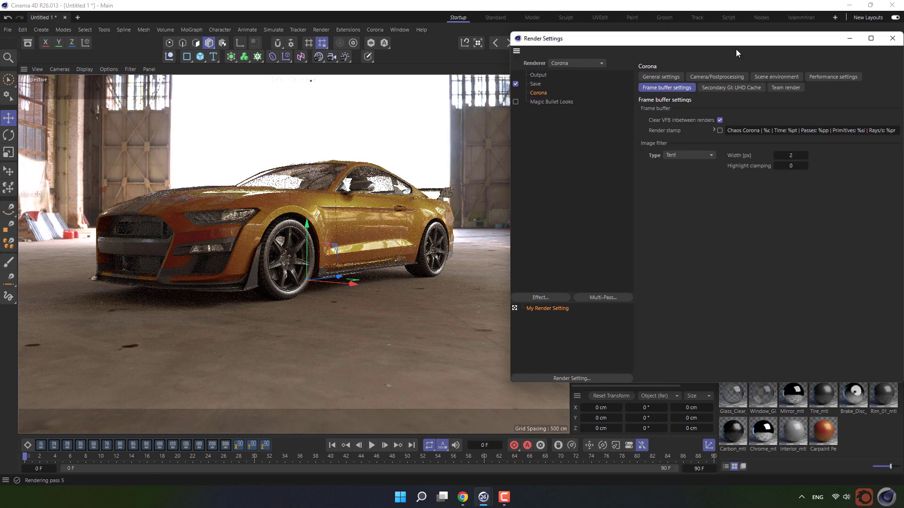
left_click_drag(736, 43, 709, 38)
left_click(641, 73)
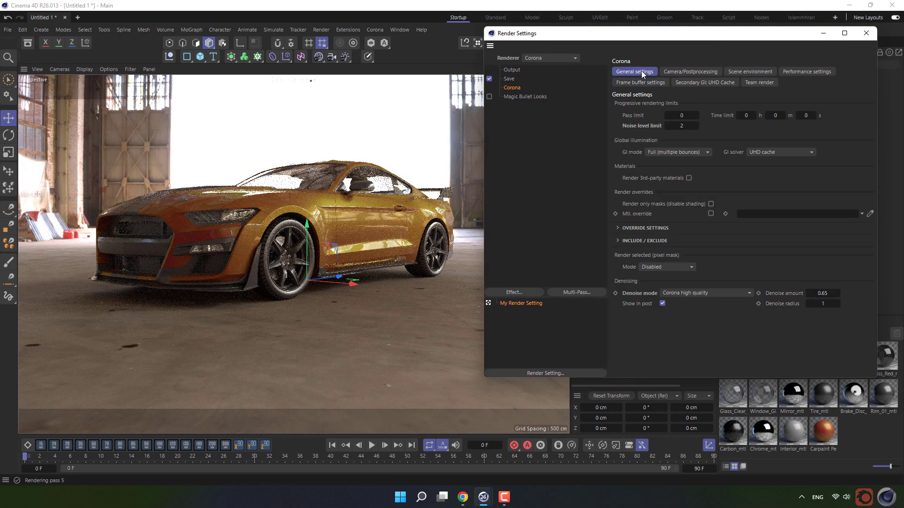
left_click(664, 71)
scroll(810, 296, "down", 1)
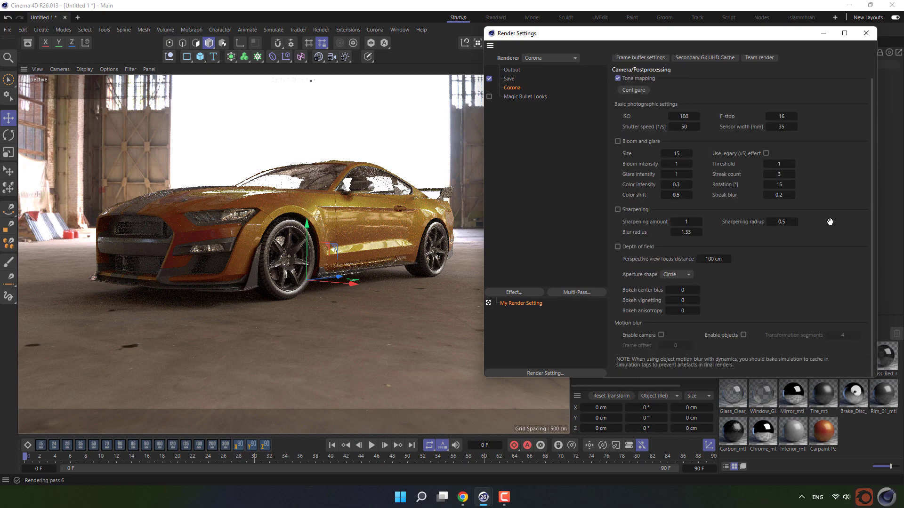
left_click(620, 247)
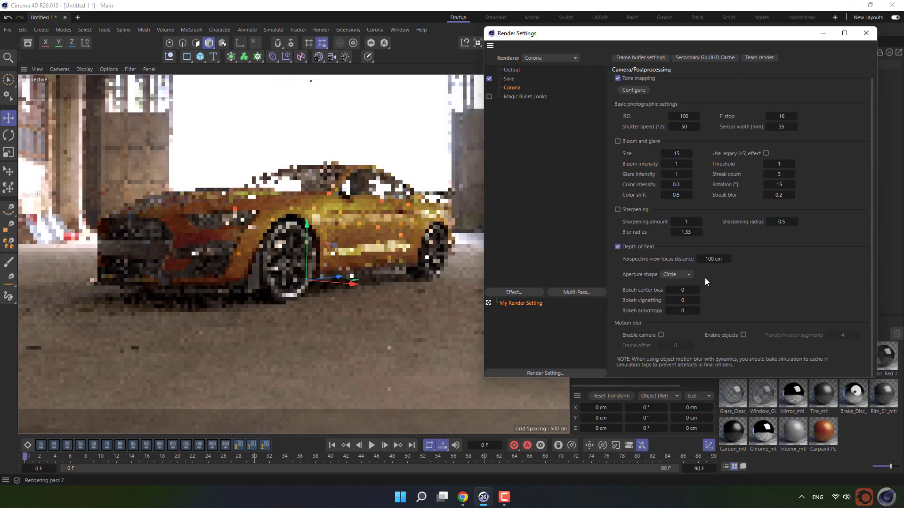
Step: Set the depth of field aperture shape to Bladed with 20 blades, close the render settings and deselect all objects
left_click(687, 276)
left_click(679, 296)
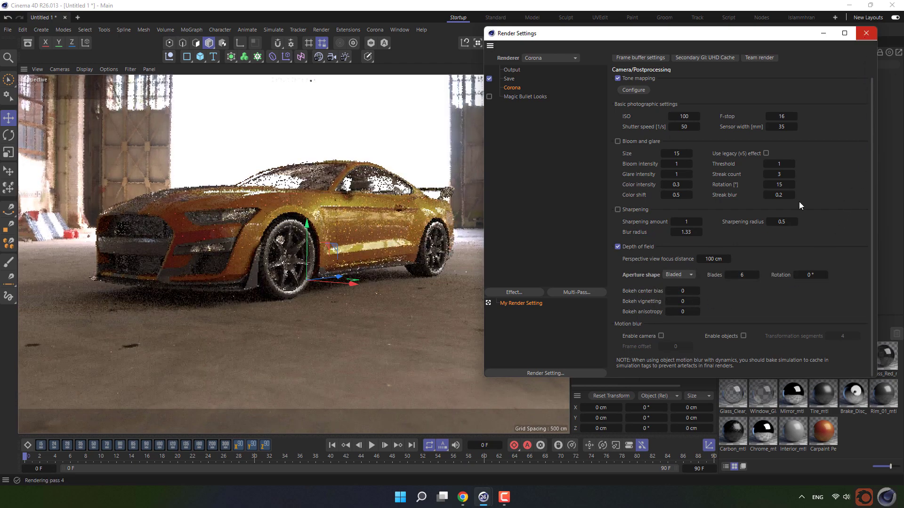
left_click(739, 276)
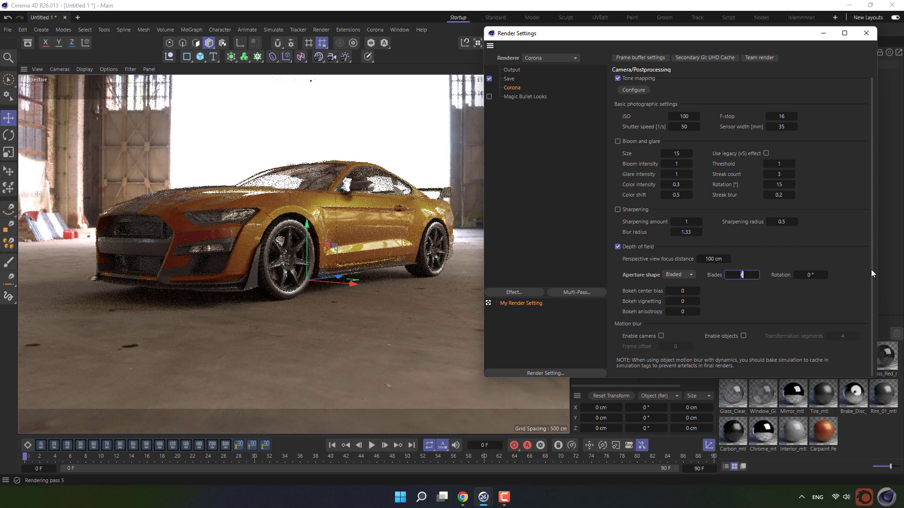
type("20")
key("Return")
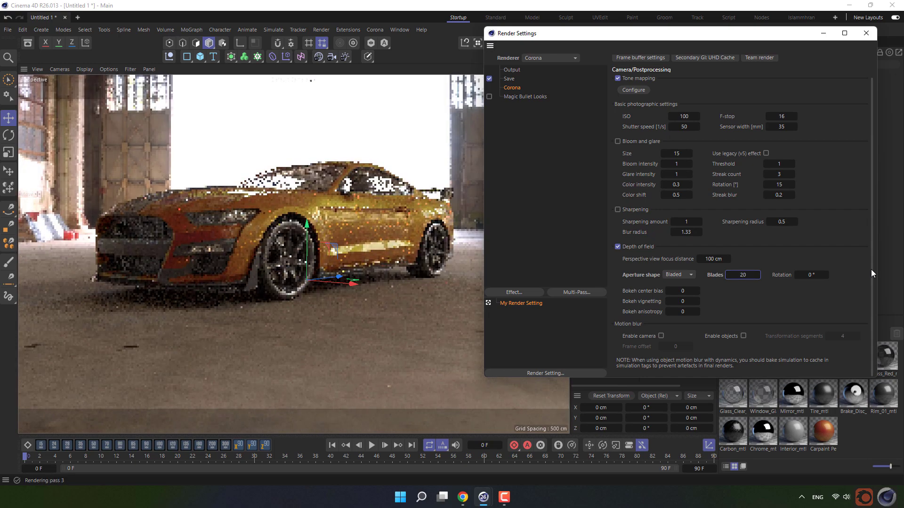
left_click(867, 33)
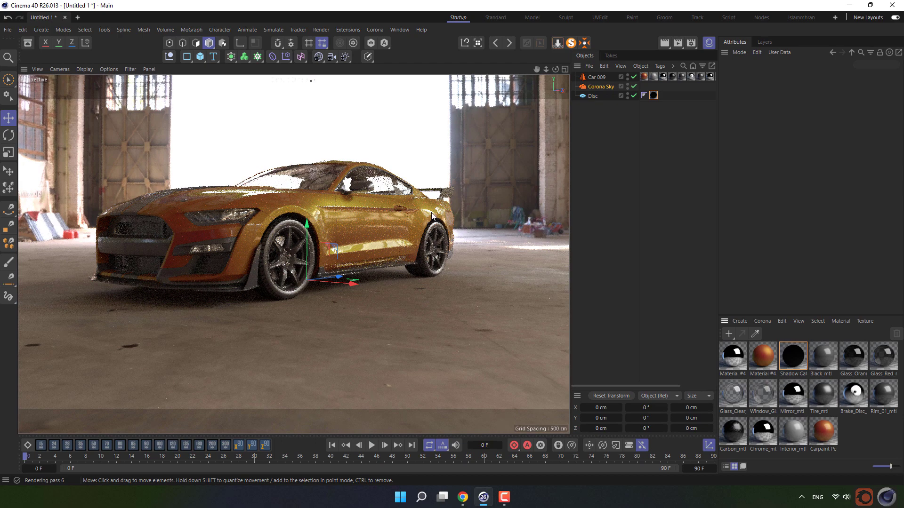
left_click(468, 223)
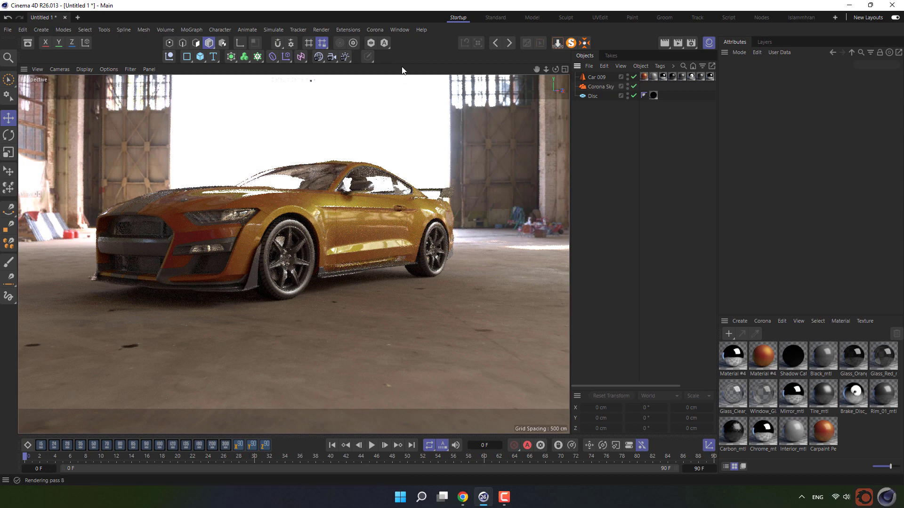
Step: Stop Corona's interactive viewport rendering and close its settings dialog
left_click(382, 30)
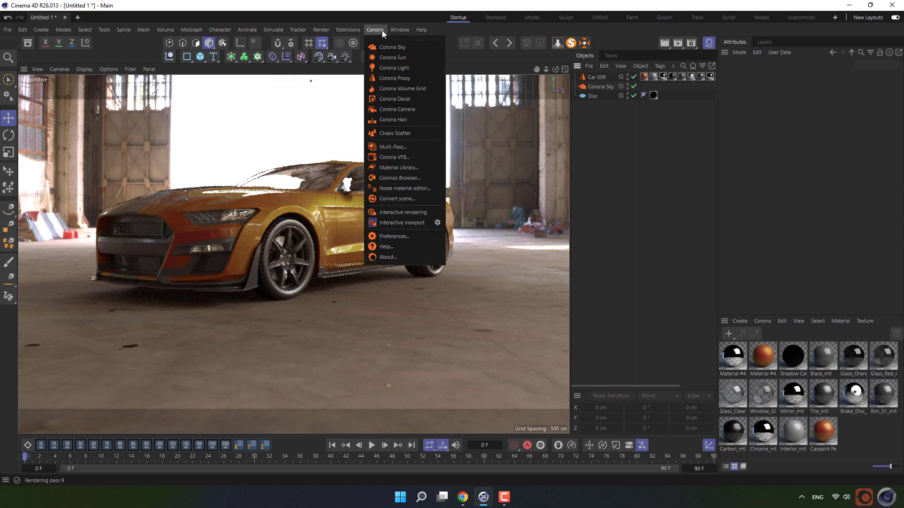
left_click(522, 6)
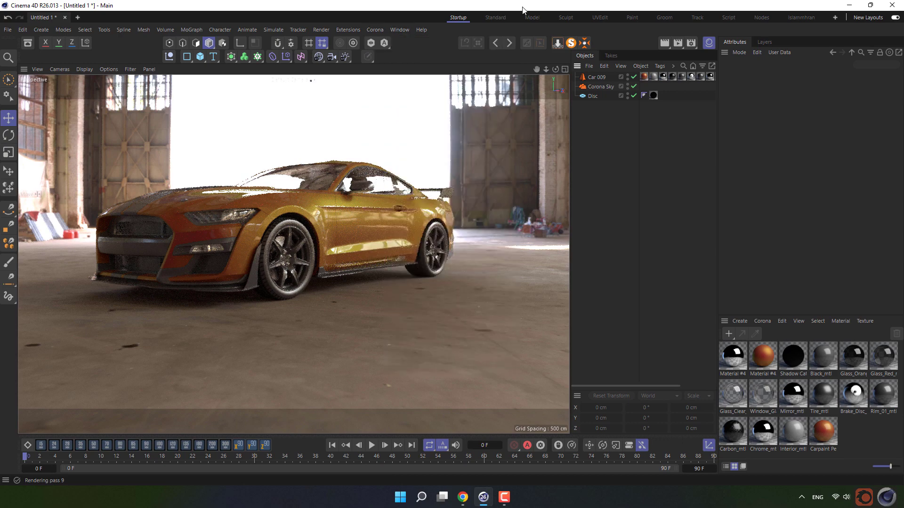
left_click(375, 30)
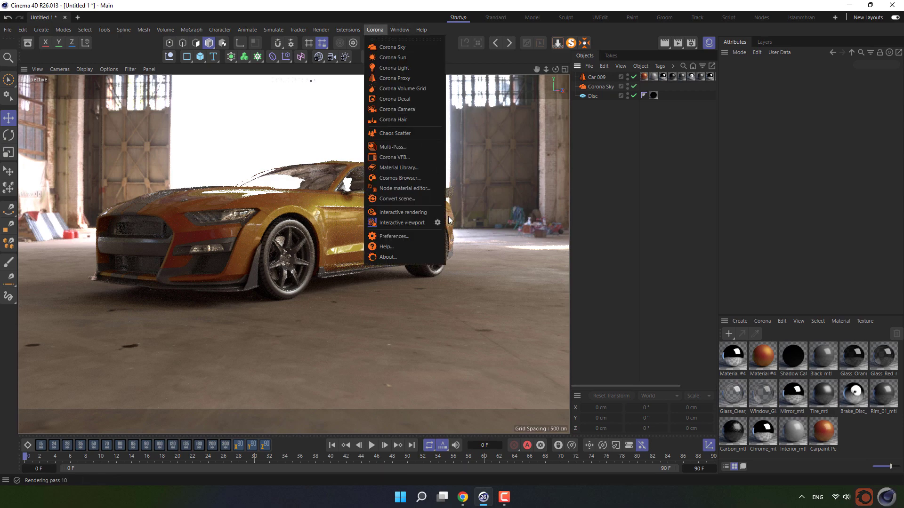
left_click(437, 228)
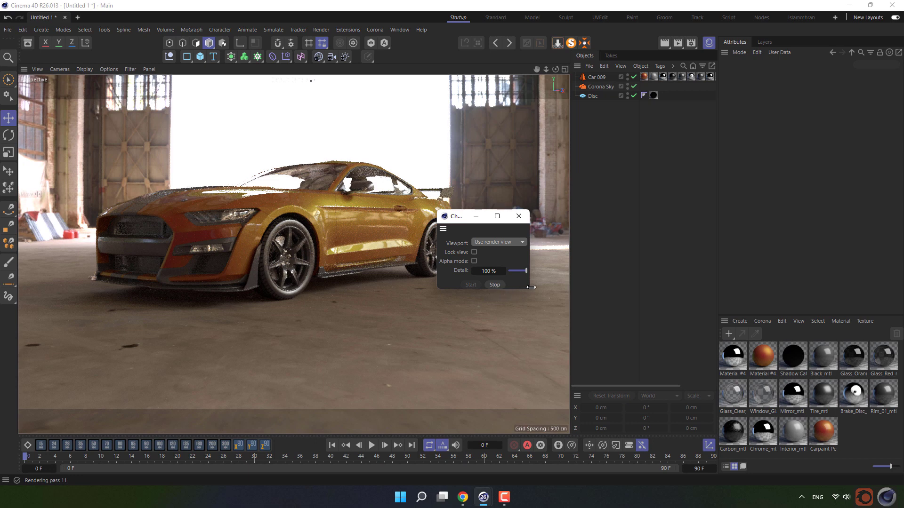
left_click(495, 285)
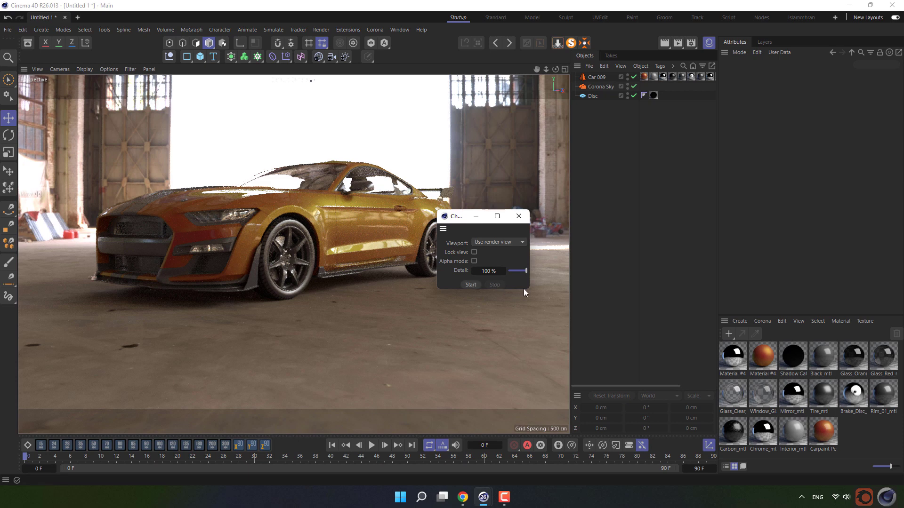
left_click(519, 216)
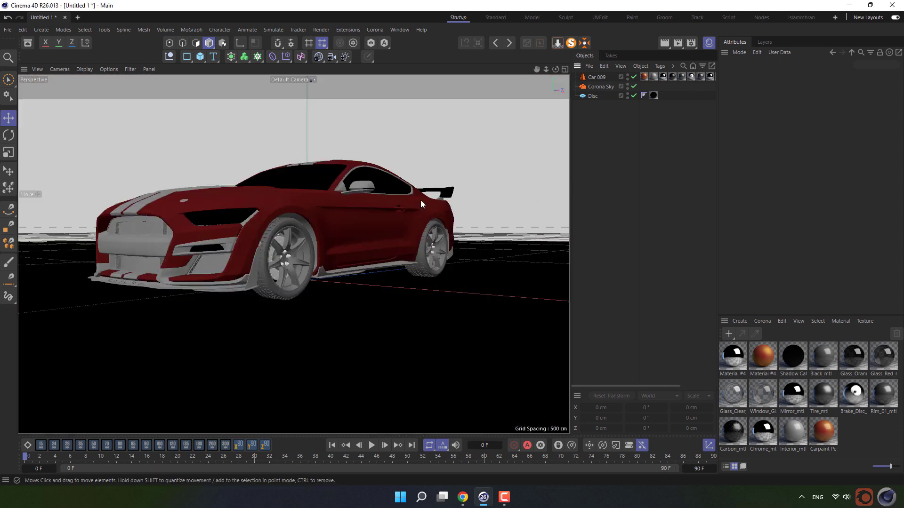
Step: Start Corona interactive rendering in a maximized frame buffer window, with the car in view
left_click(379, 30)
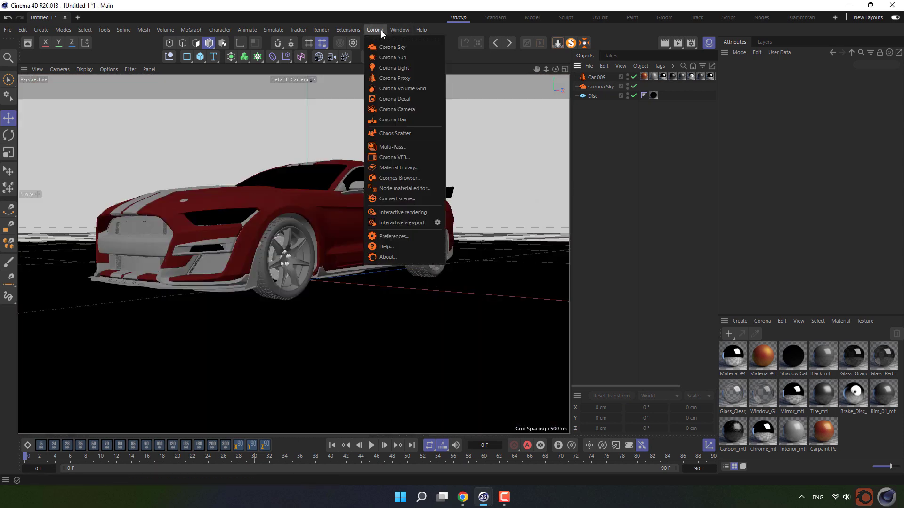
left_click(425, 214)
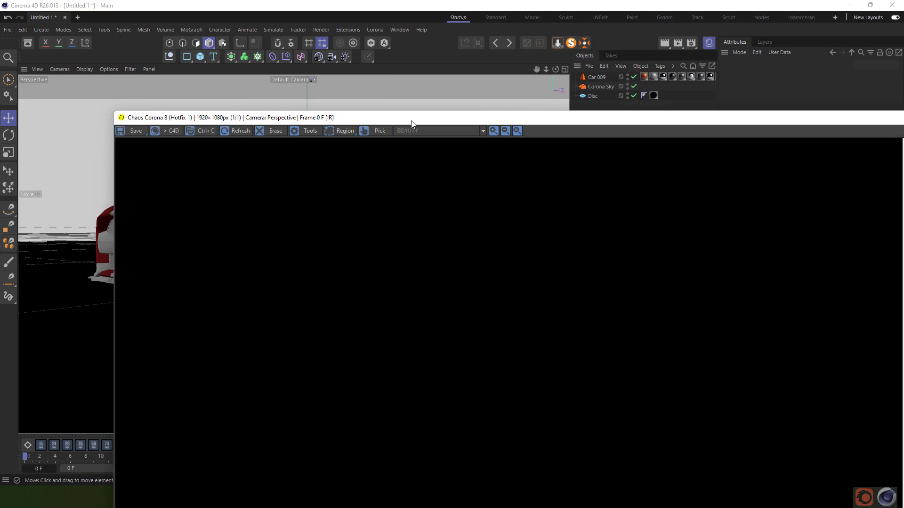
left_click_drag(411, 123, 273, 27)
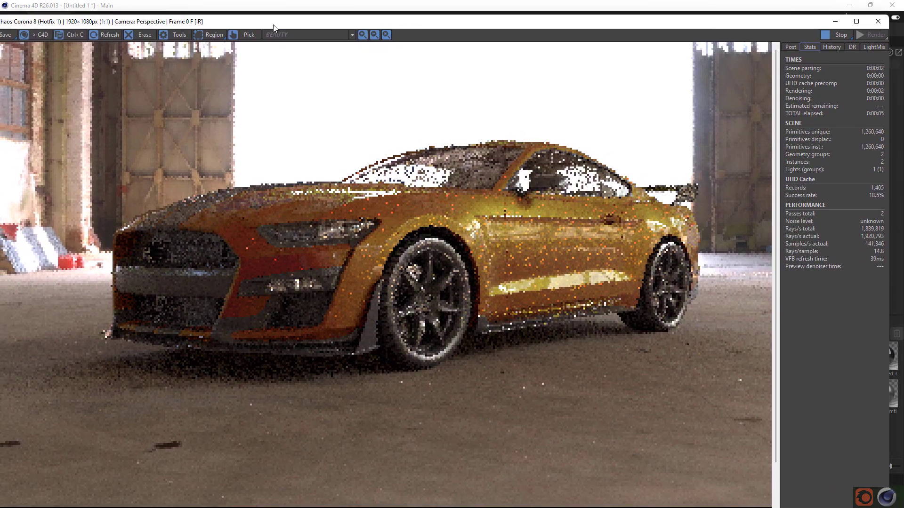
double_click(273, 28)
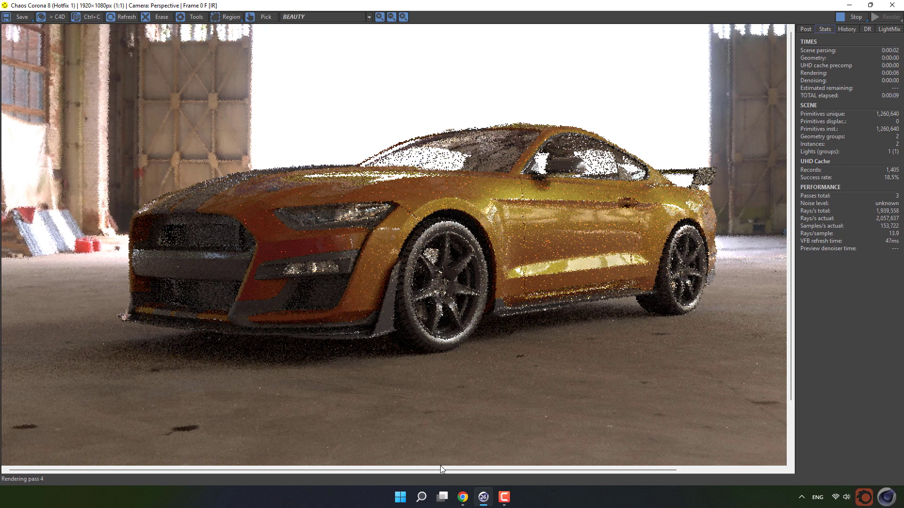
left_click_drag(442, 469, 471, 474)
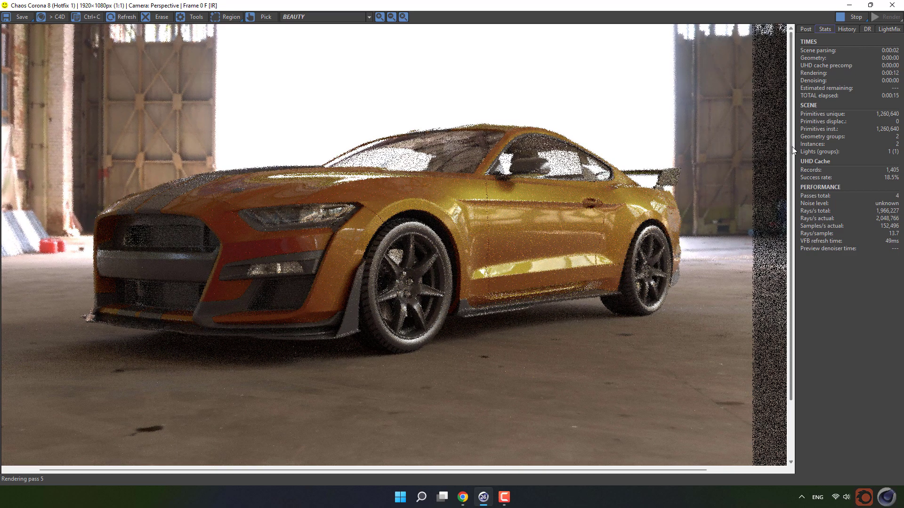
Step: Add a Filmic Mapping operator to the render's tone mapping and expand its parameters
left_click(809, 29)
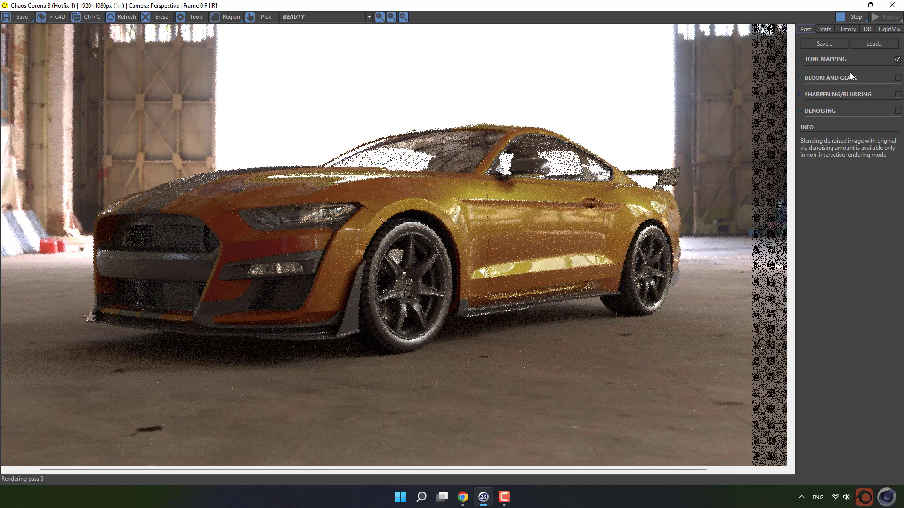
left_click(800, 60)
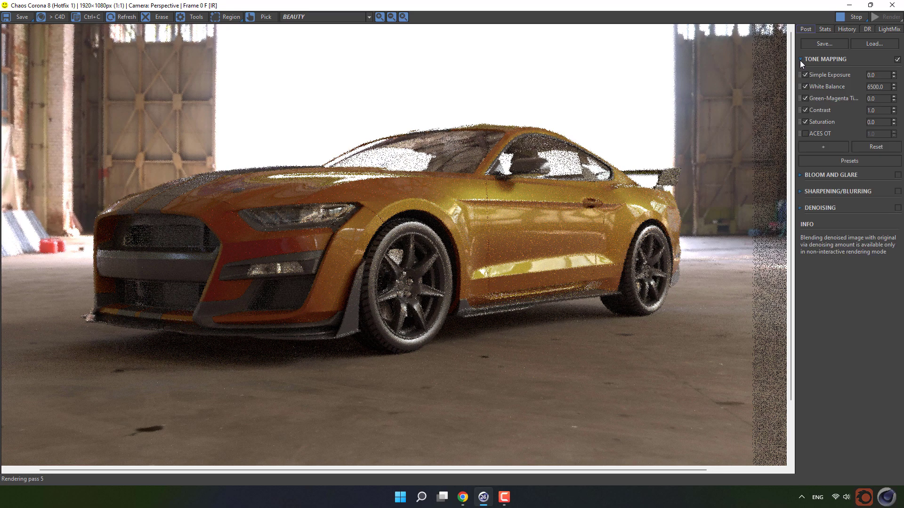
left_click(823, 147)
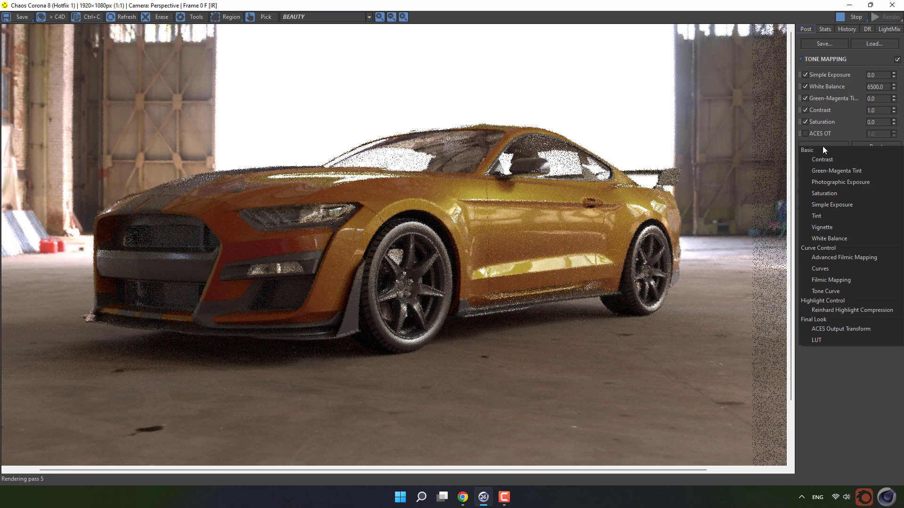
left_click(841, 283)
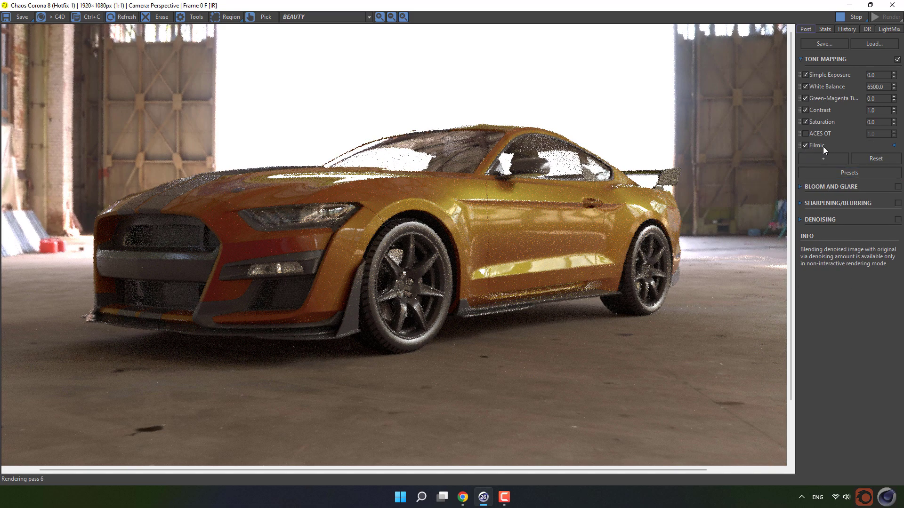
left_click(893, 145)
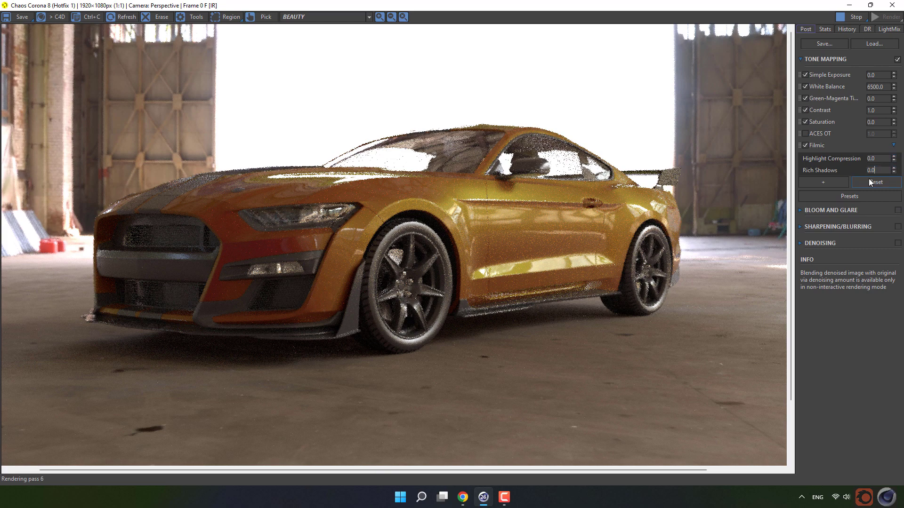
Step: Try a Rich Shadows value of 1 on the Filmic operator, and return it to 0
double_click(878, 170)
type("1")
key("Return")
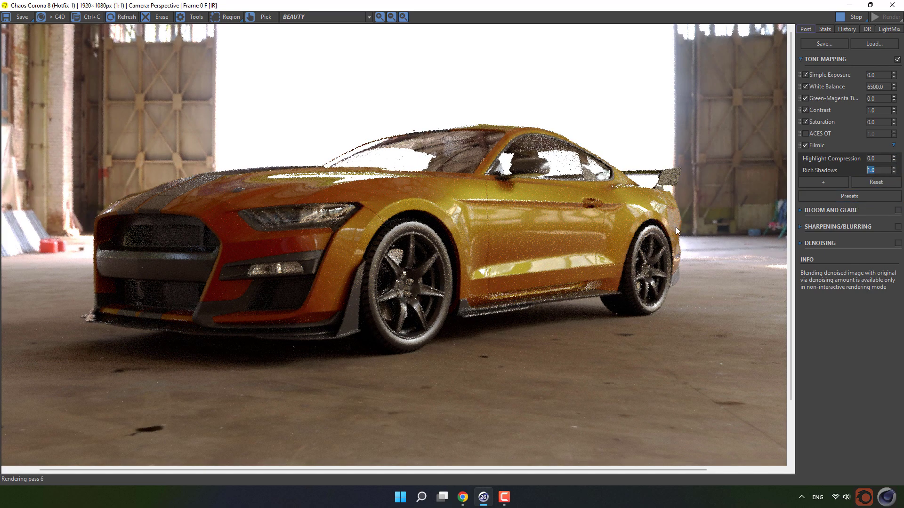
left_click(859, 181)
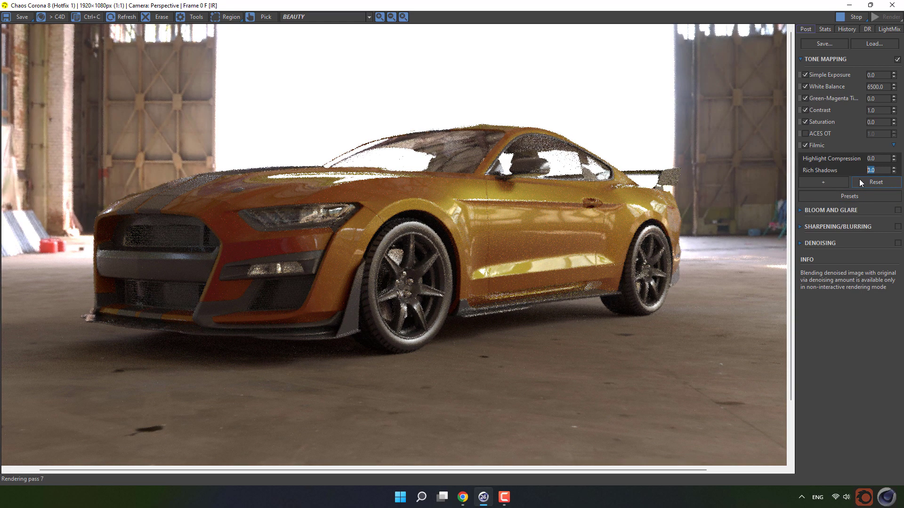
Step: Compare Highlight Compression values of 1 and 0 on the Filmic operator, and set it to 0.5
left_click(884, 167)
type("1")
key("Return")
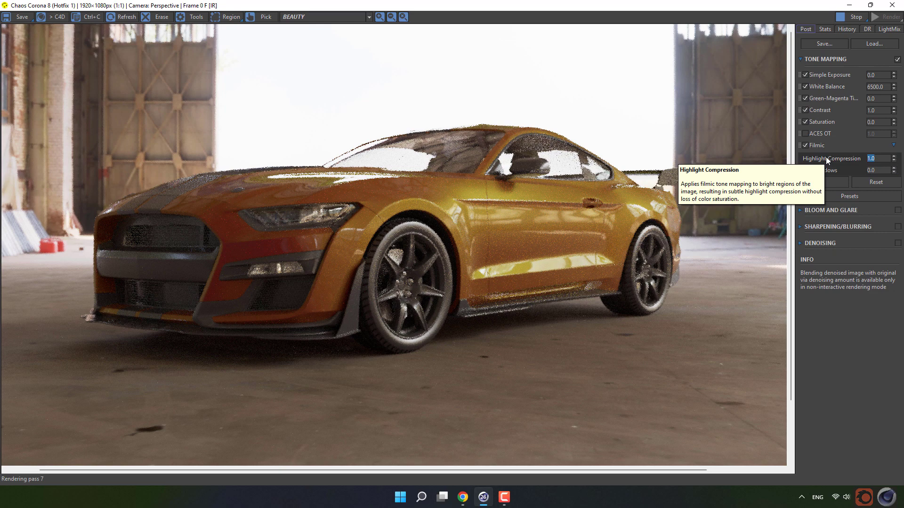
type("0")
key("Return")
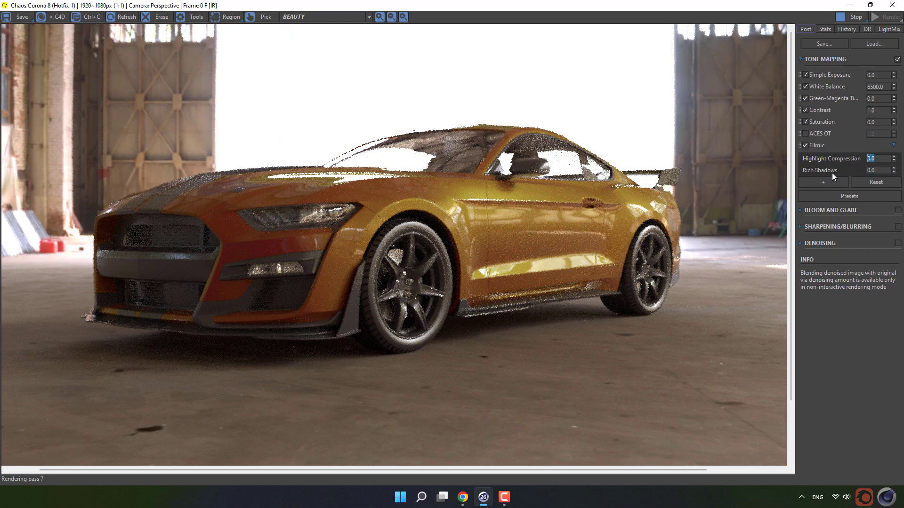
type("1")
key("Return")
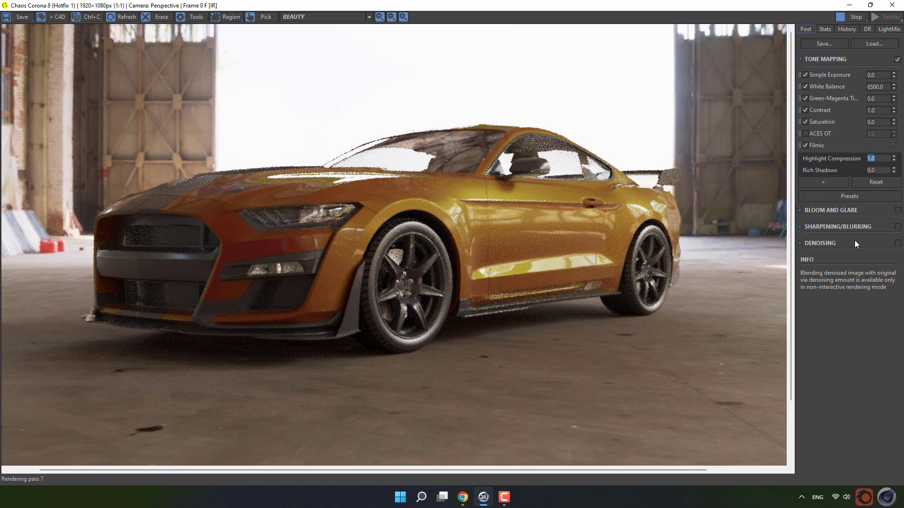
type("0.5")
key("Return")
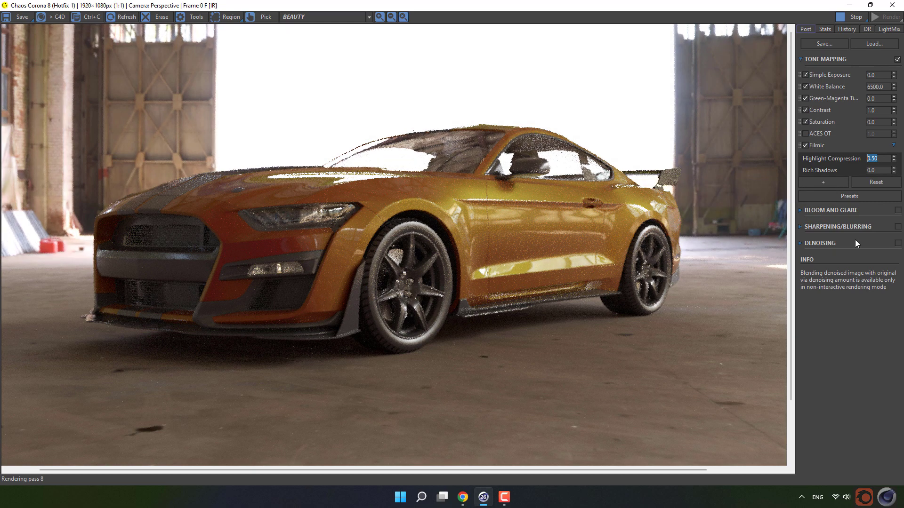
Step: Enable the bloom and glare effect for the render and set its bloom intensity to 2
left_click_drag(600, 471, 702, 405)
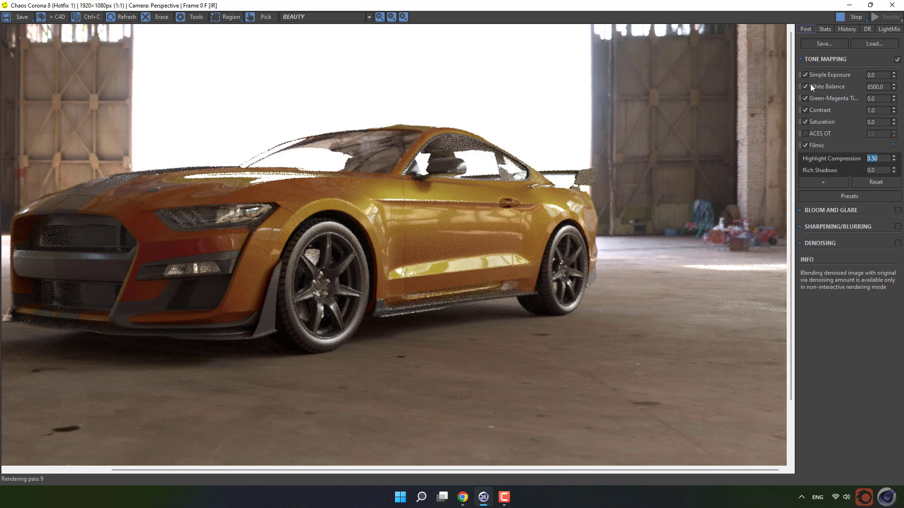
left_click(801, 61)
left_click(799, 77)
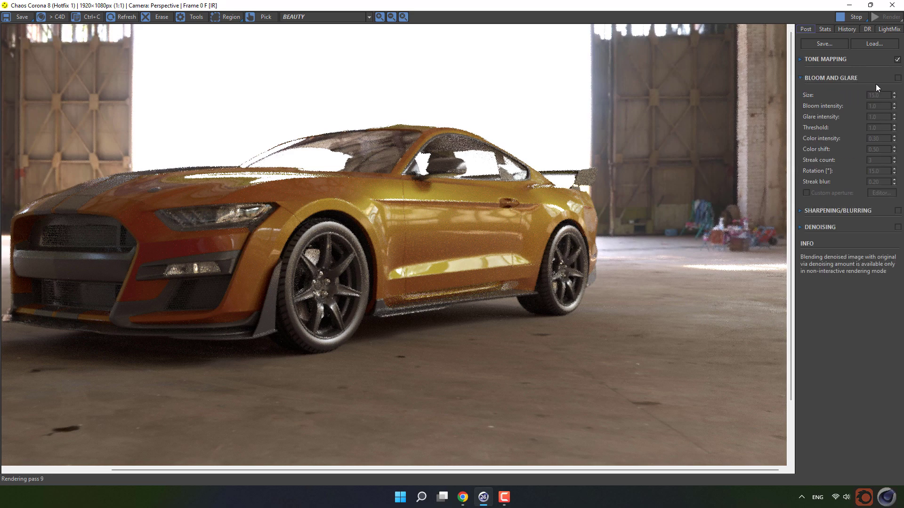
left_click(897, 78)
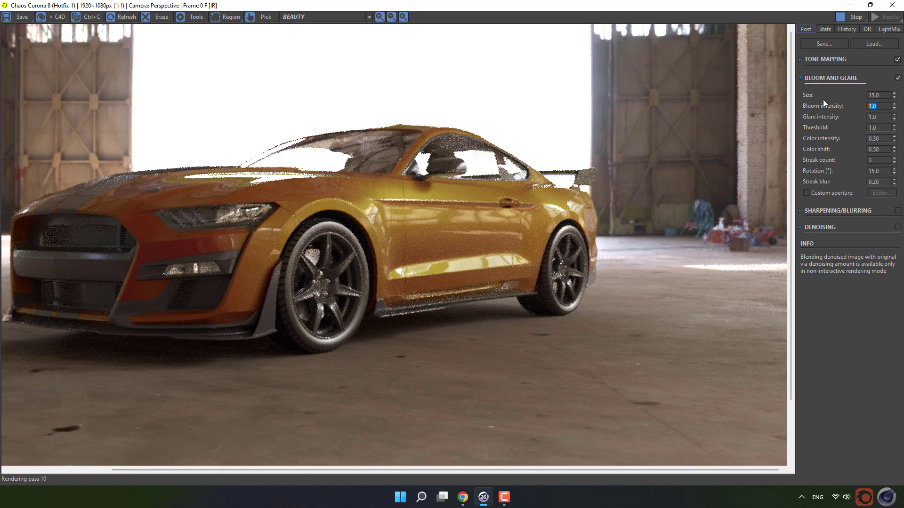
type("2")
key("Return")
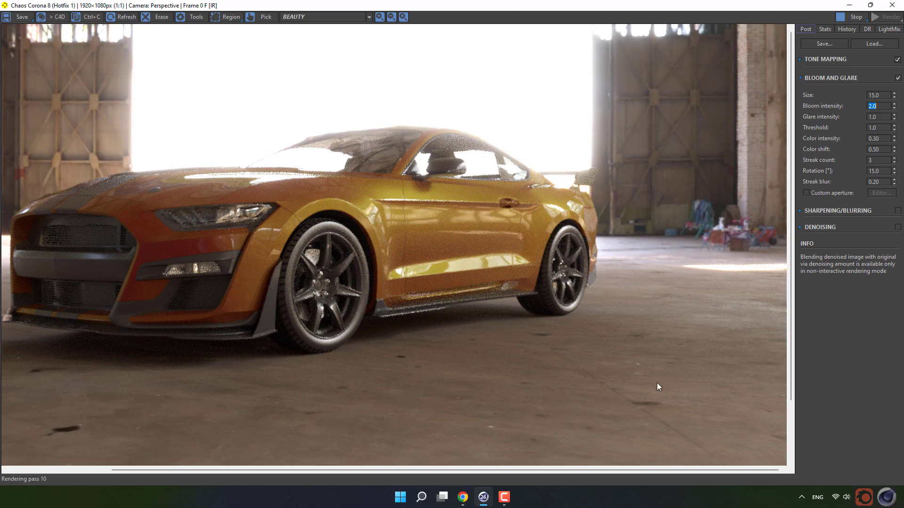
Step: Stop the interactive render and close the Corona frame buffer
left_click_drag(578, 473, 529, 475)
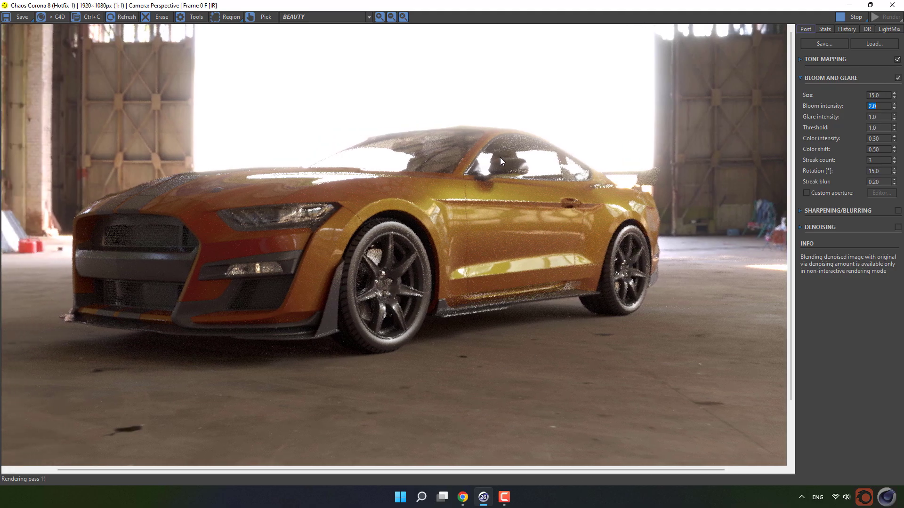
left_click(852, 17)
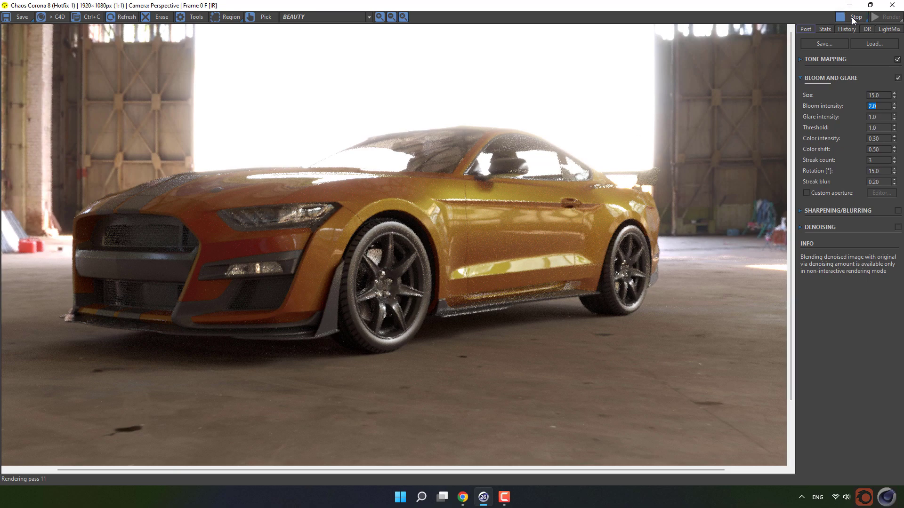
left_click(892, 5)
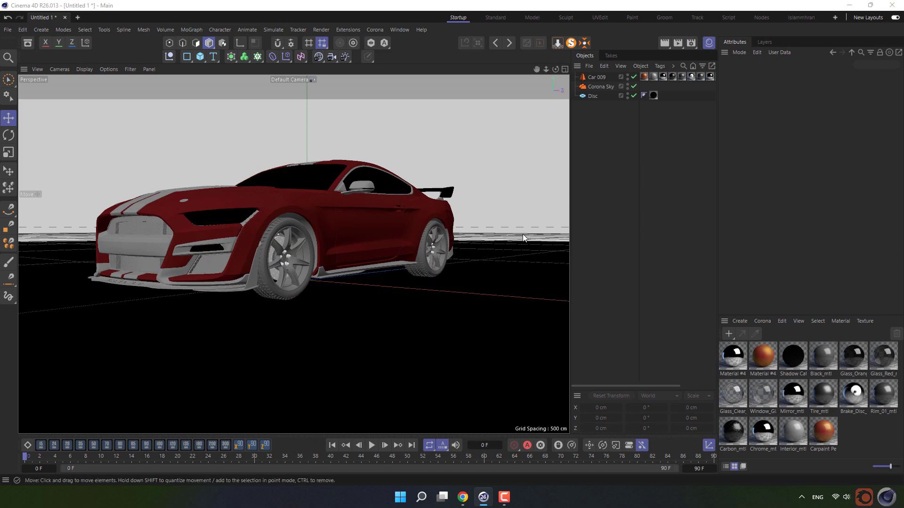
Step: Start Corona's interactive viewport rendering using the render view at 100% detail, and close its settings window
left_click(370, 29)
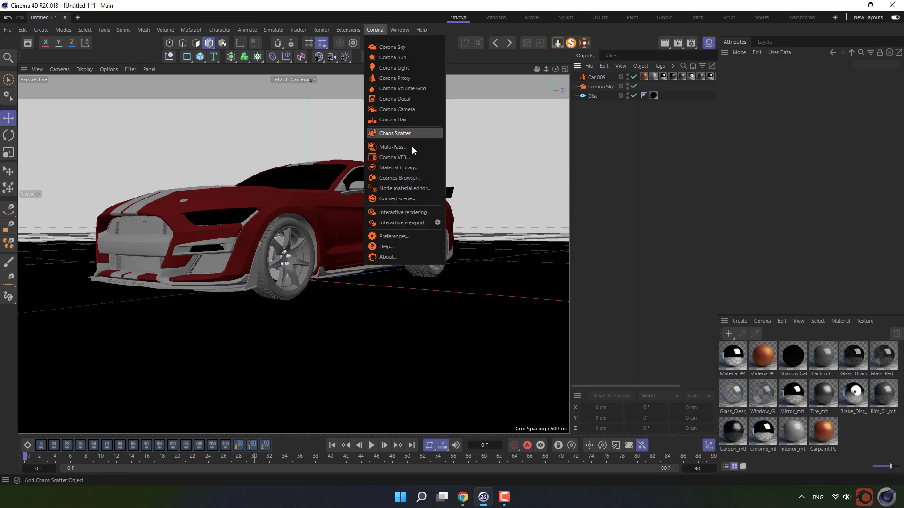
left_click(410, 199)
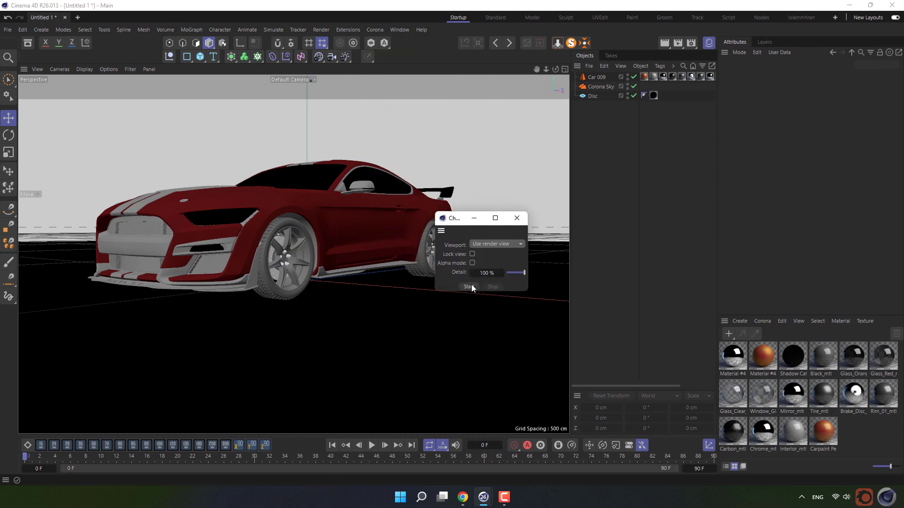
left_click(468, 287)
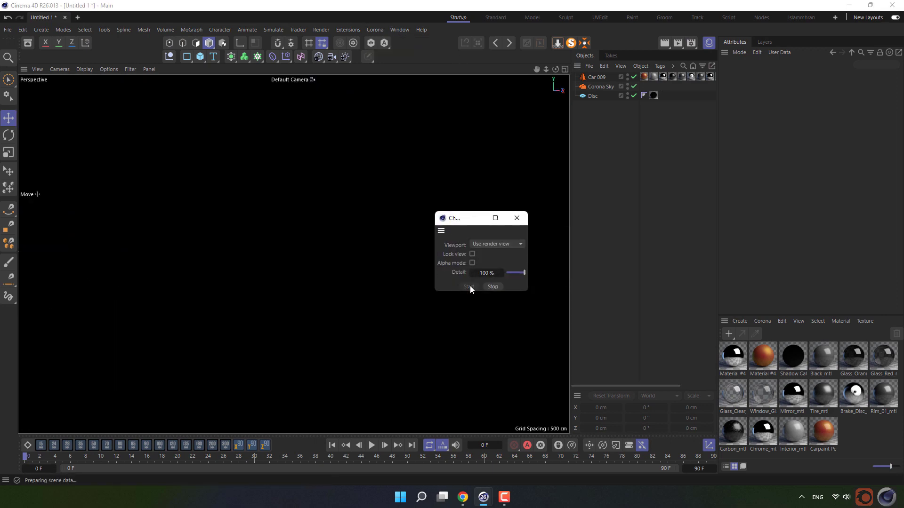
left_click(517, 219)
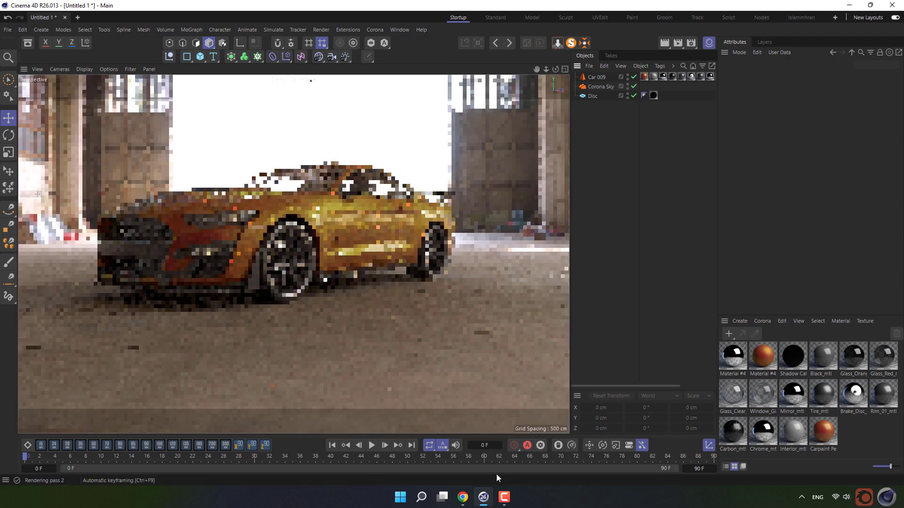
Step: Switch to Chaos Cosmos in Chrome, import the downloaded Pickup Truck 003 into the scene, and return to Cinema 4D
left_click(463, 497)
left_click(156, 7)
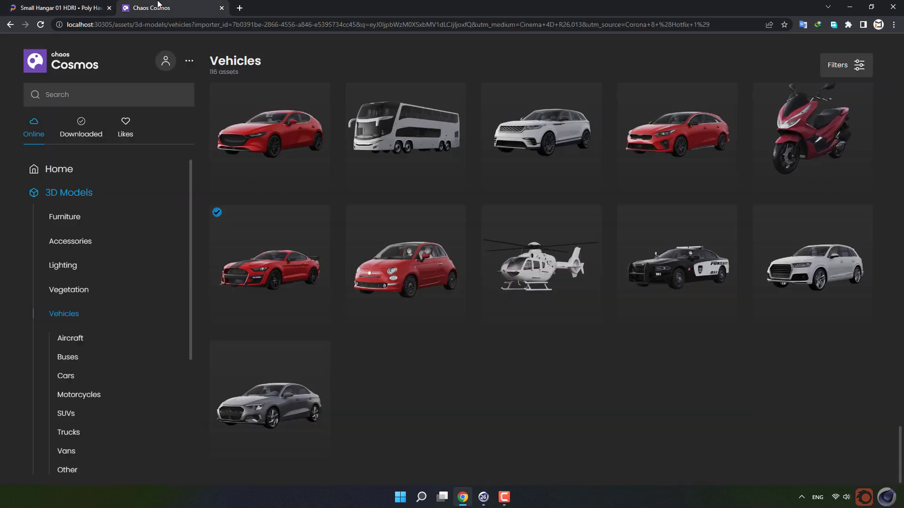
scroll(452, 271, "up", 3)
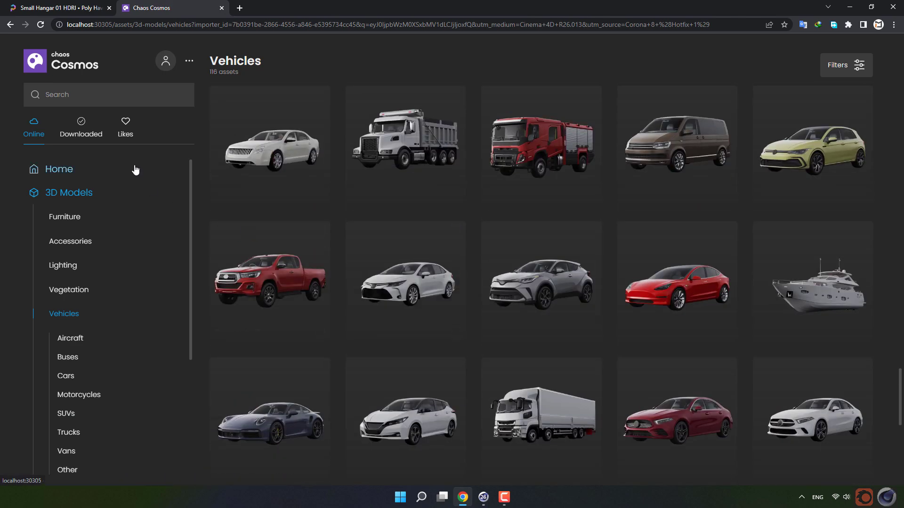
left_click(90, 134)
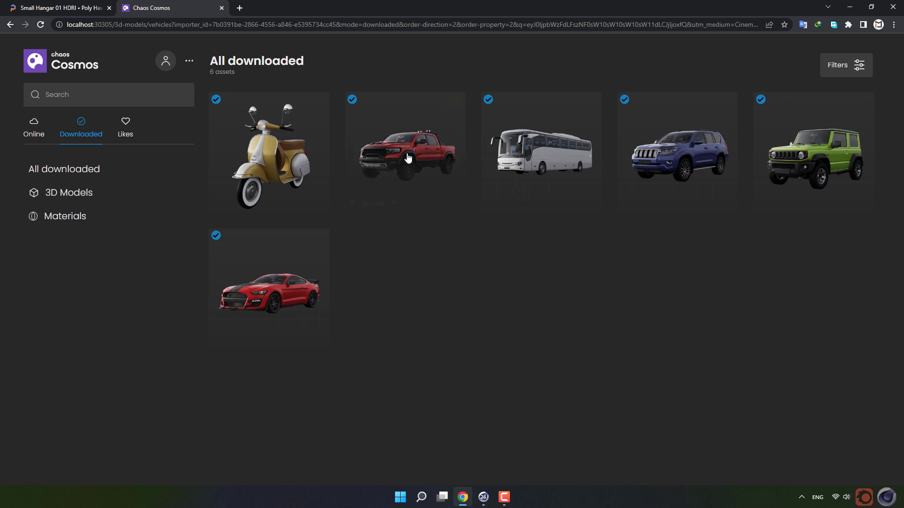
mouse_move(416, 177)
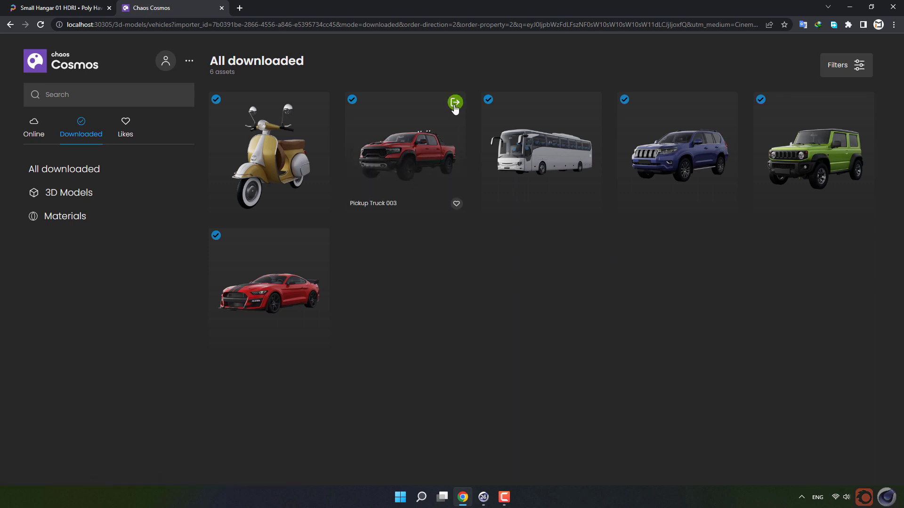
left_click(455, 104)
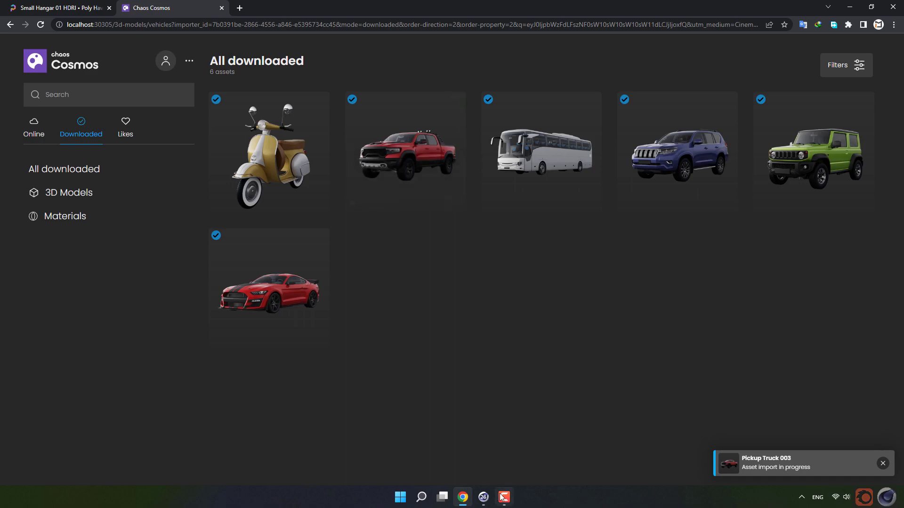
left_click(485, 500)
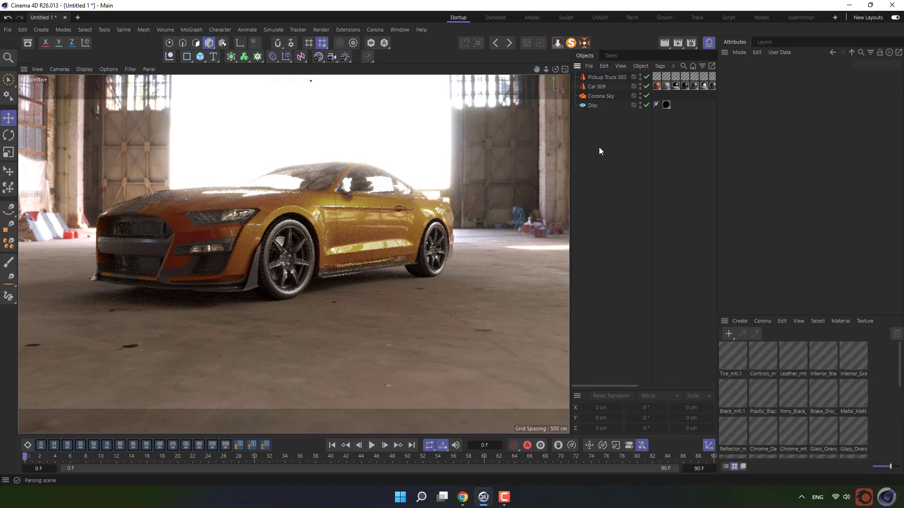
Step: Set the pickup truck proxy's visualization method to Full mesh
left_click(606, 76)
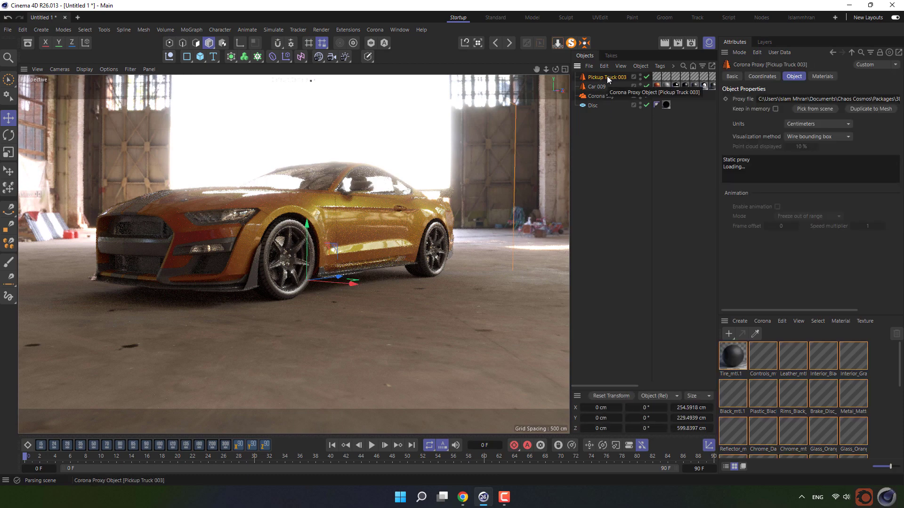
left_click(817, 137)
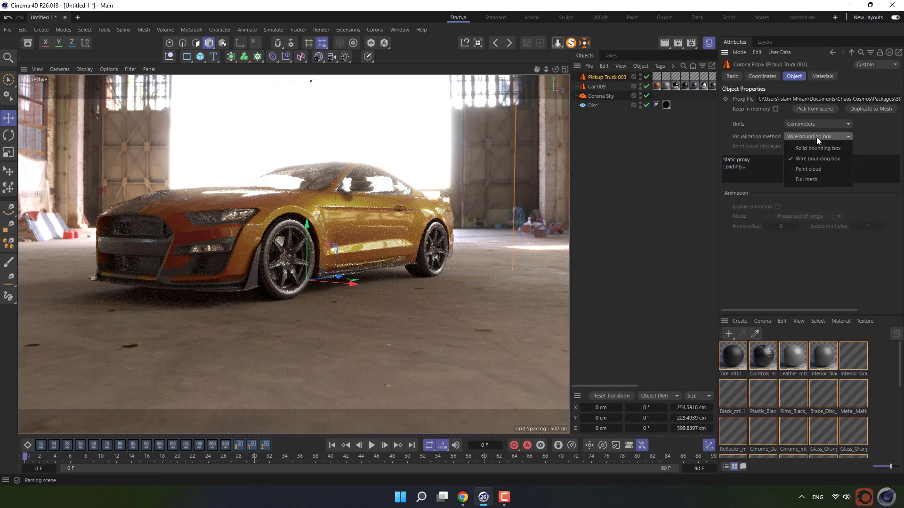
left_click(817, 181)
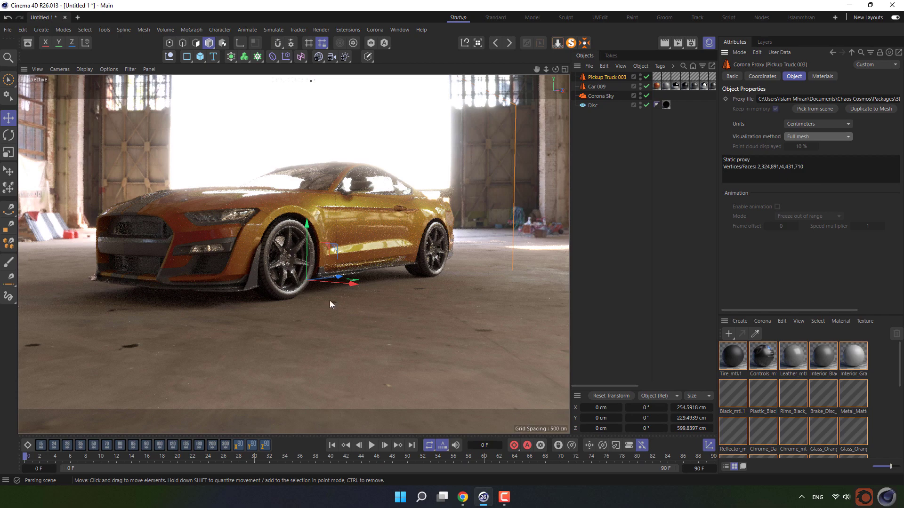
Step: Move the pickup truck beside the car, to about 307 cm along X, and deselect it
left_click_drag(339, 286, 588, 324)
mouse_move(548, 69)
left_mouse_down()
mouse_move(579, 72)
mouse_move(528, 69)
mouse_move(545, 69)
left_mouse_up()
left_click_drag(461, 283, 501, 287)
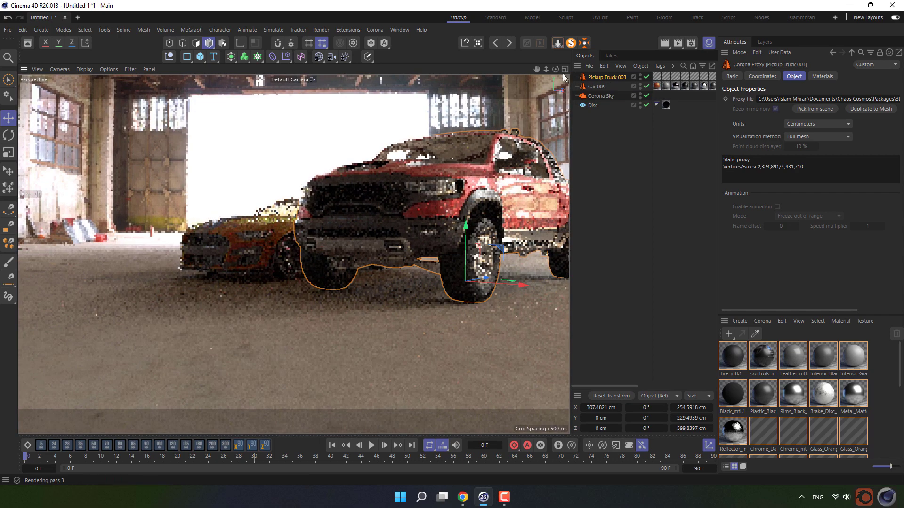
left_click_drag(555, 69, 589, 70)
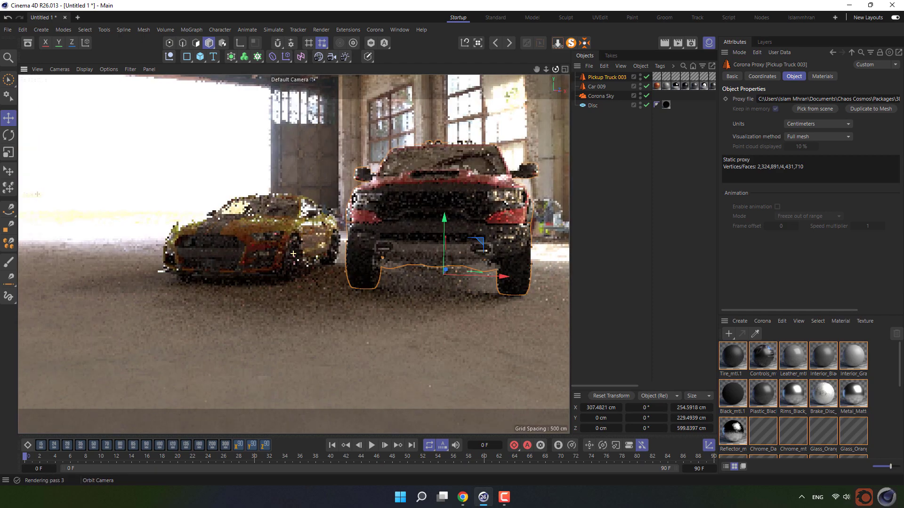
left_click(597, 160)
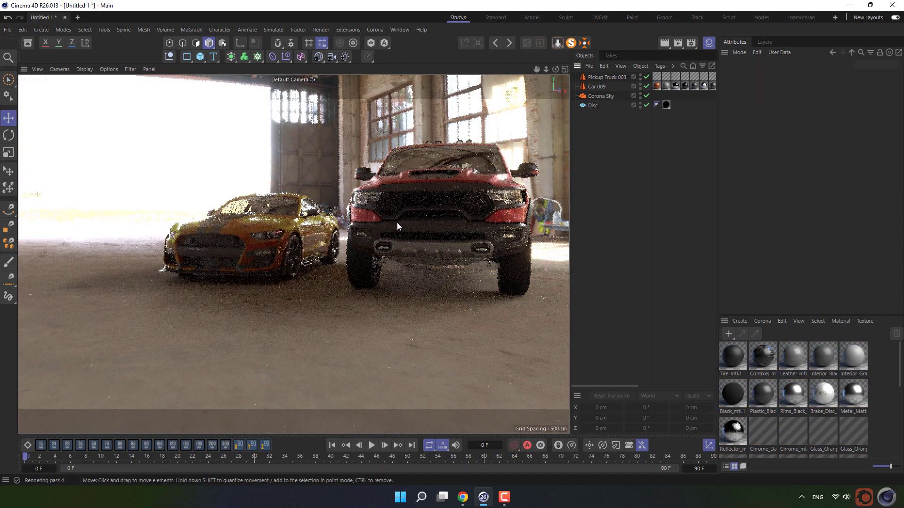
Step: Move Car 009 forward along its Z axis to about -212 cm, so it stands ahead of its original place beside the truck
left_click(594, 87)
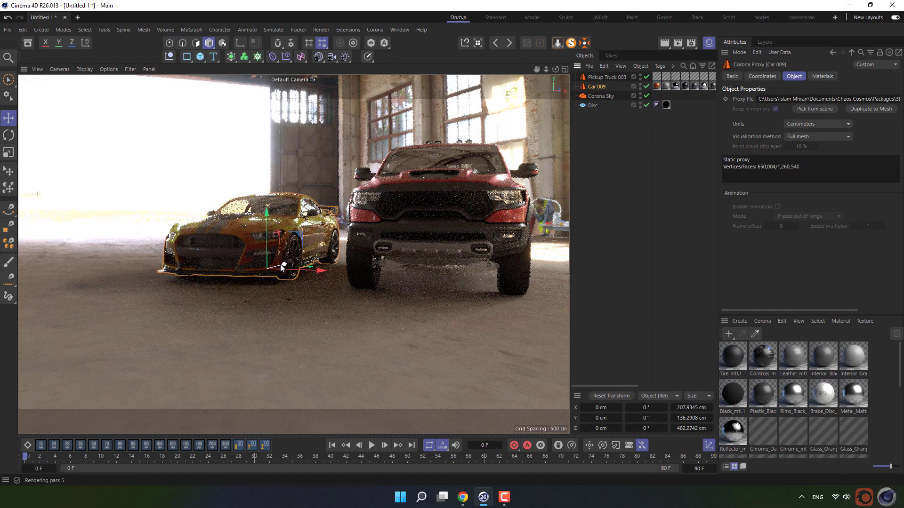
left_click_drag(280, 264, 235, 287)
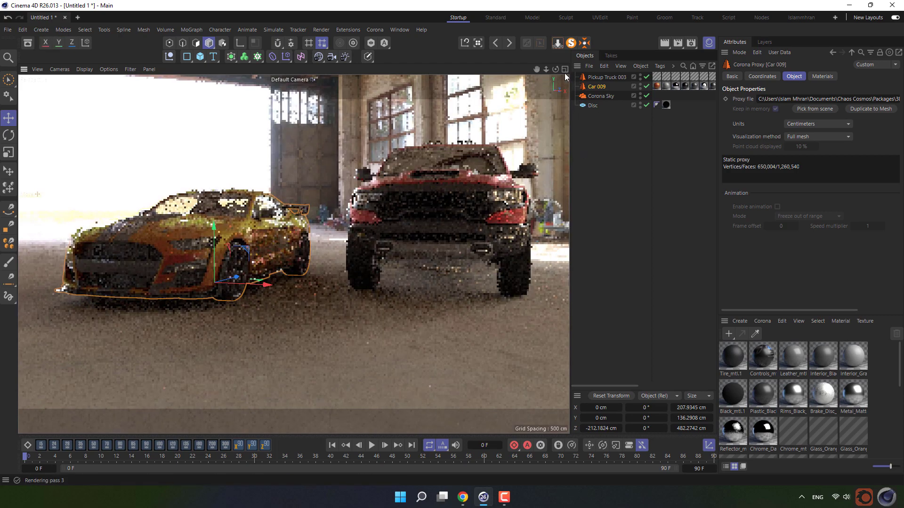
left_click_drag(555, 69, 536, 67)
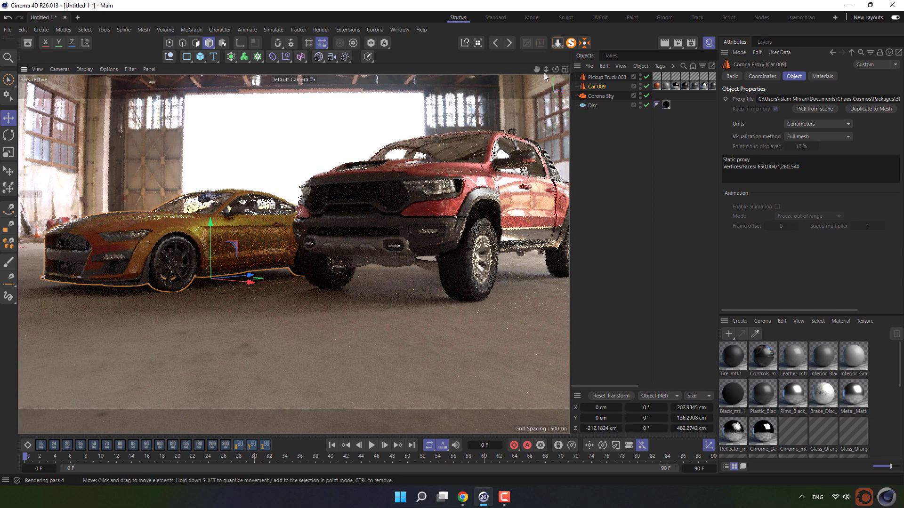
left_click_drag(544, 70, 526, 75)
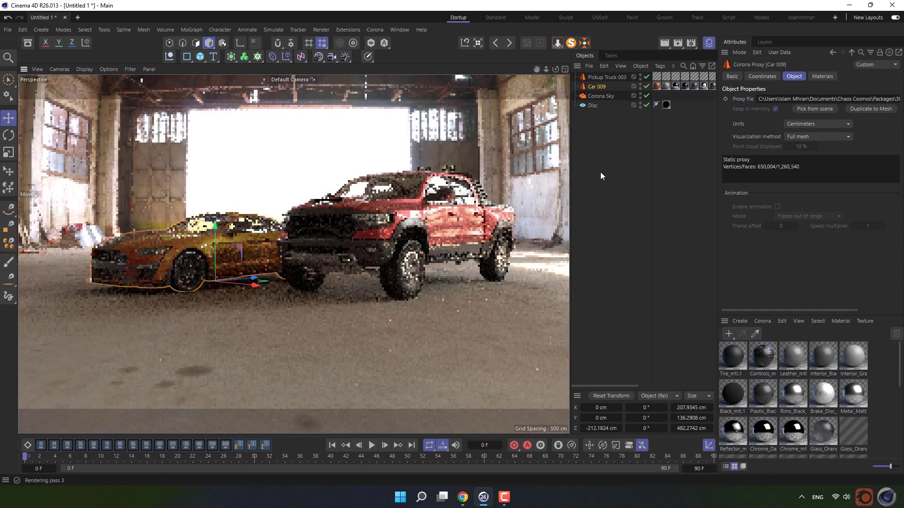
Step: Clear the selection, stop Corona's interactive viewport rendering, and close its settings window
left_click(600, 172)
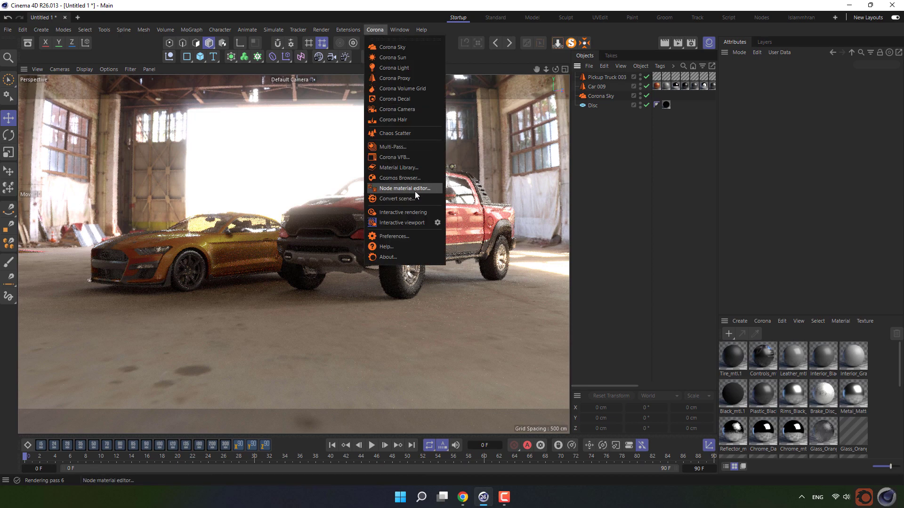
left_click(437, 222)
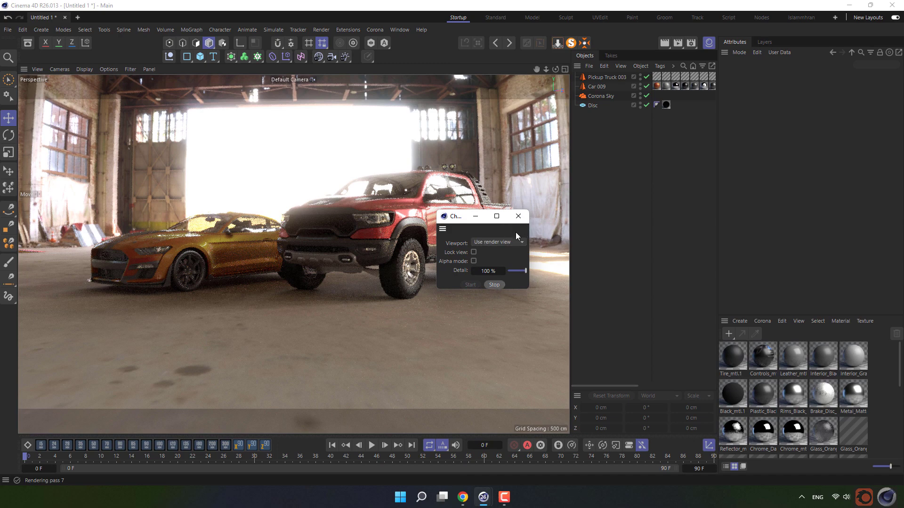
left_click(518, 216)
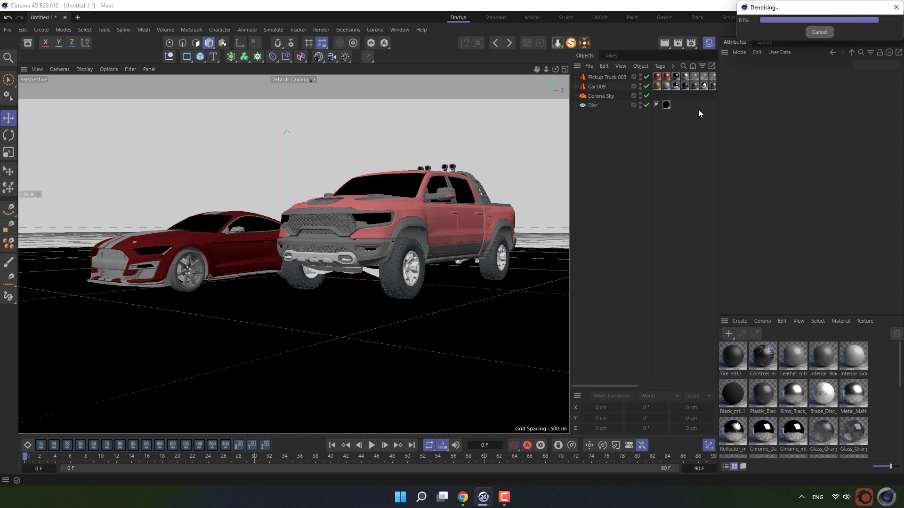
Step: Set the depth of field aperture blades to 10 in the Corona render settings and switch depth of field off
left_click(691, 42)
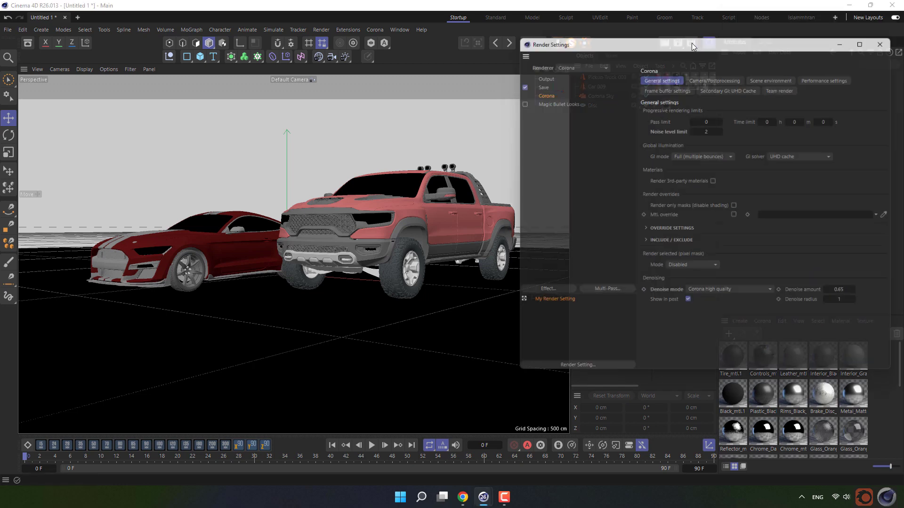
left_click_drag(698, 43, 693, 44)
left_click(710, 74)
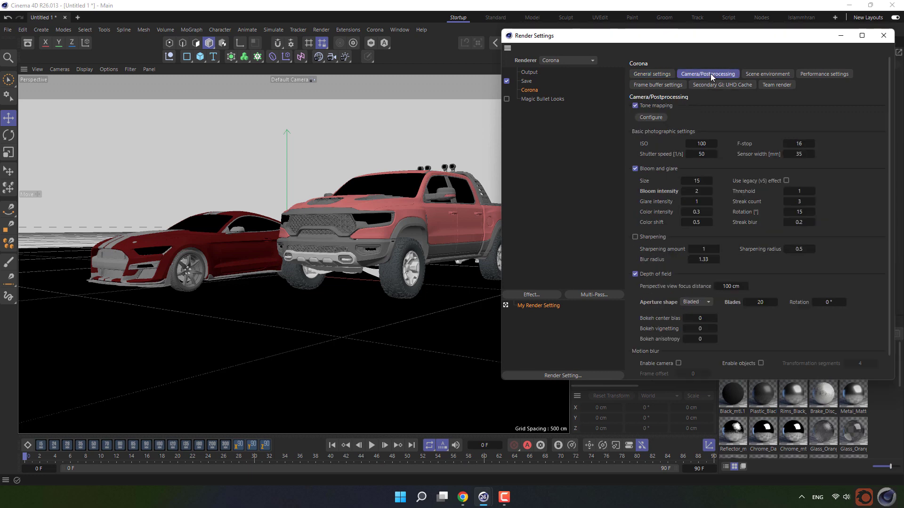
left_click(760, 302)
type("10")
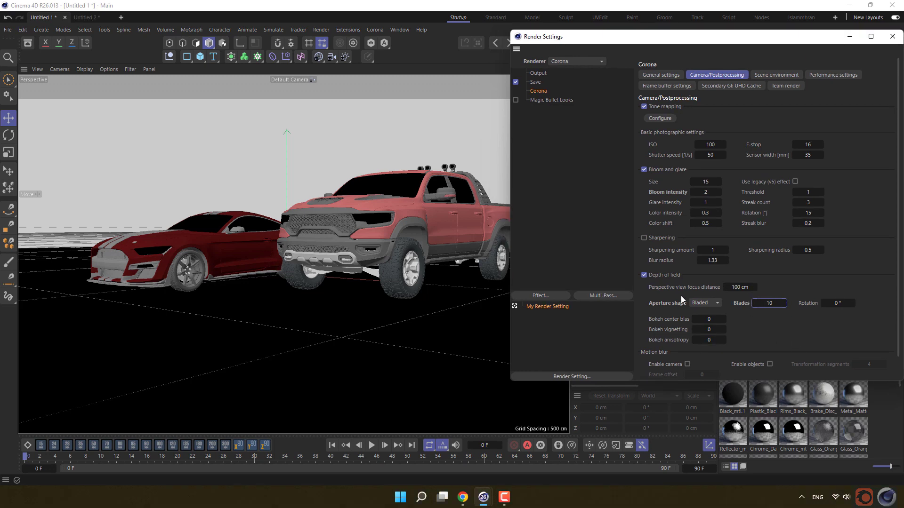
left_click(644, 276)
left_click(892, 36)
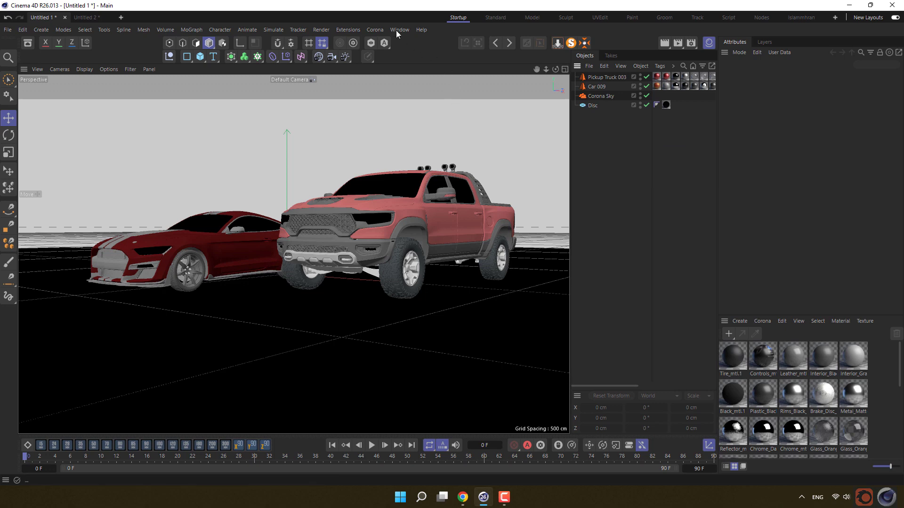
Step: Open the Corona frame buffer and start a full render of both vehicles
left_click(375, 30)
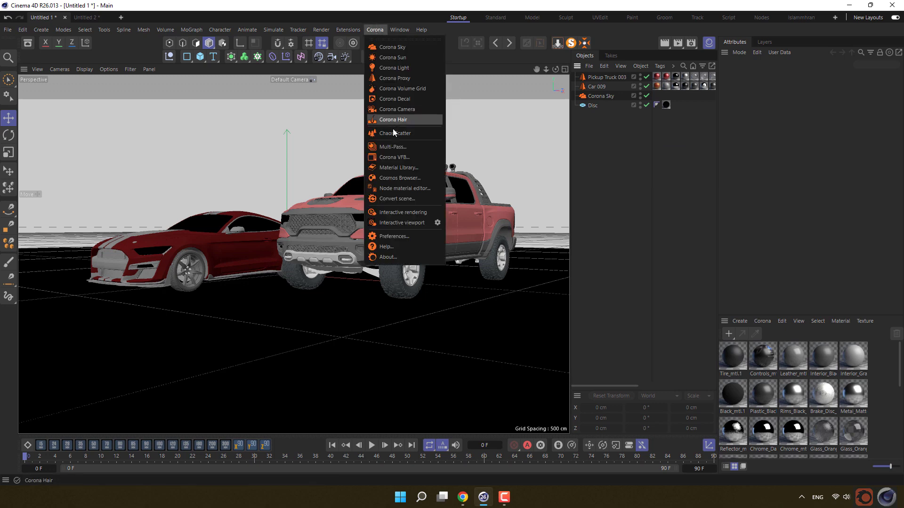
left_click(409, 160)
left_click(888, 18)
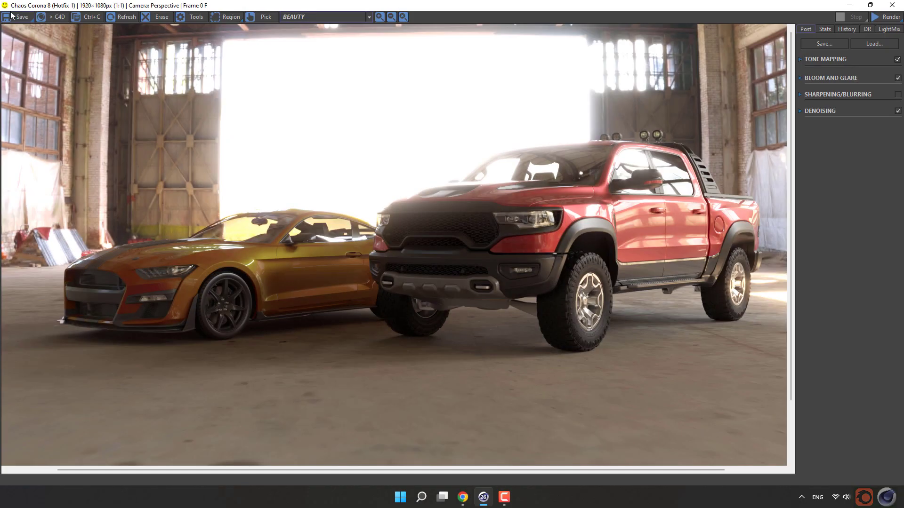
Step: Save the finished render to the Desktop as a JPEG named Final, with the quality set to 100%
left_click(19, 17)
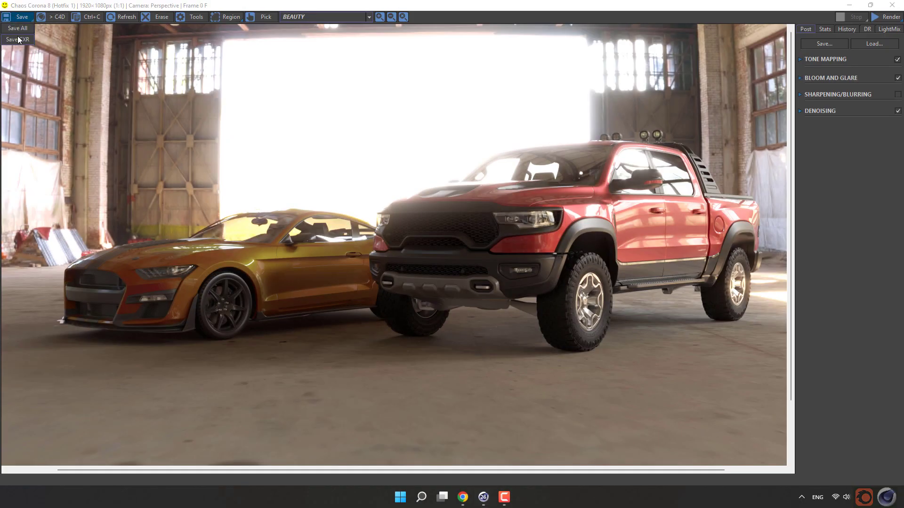
left_click(19, 31)
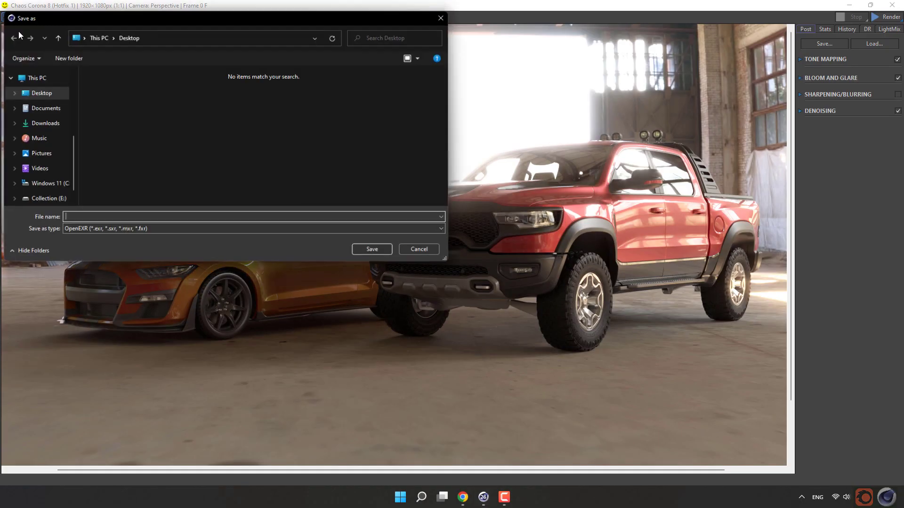
left_click(225, 229)
left_click(220, 265)
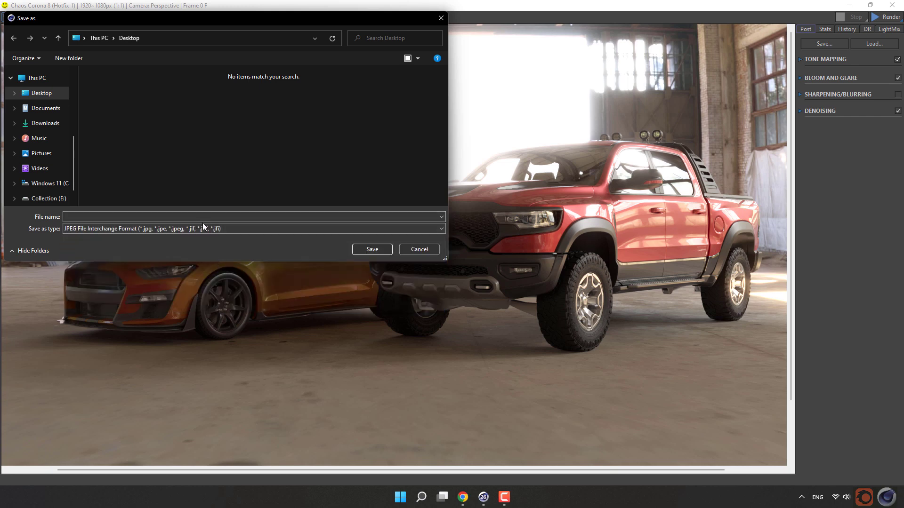
left_click(201, 218)
type("Final")
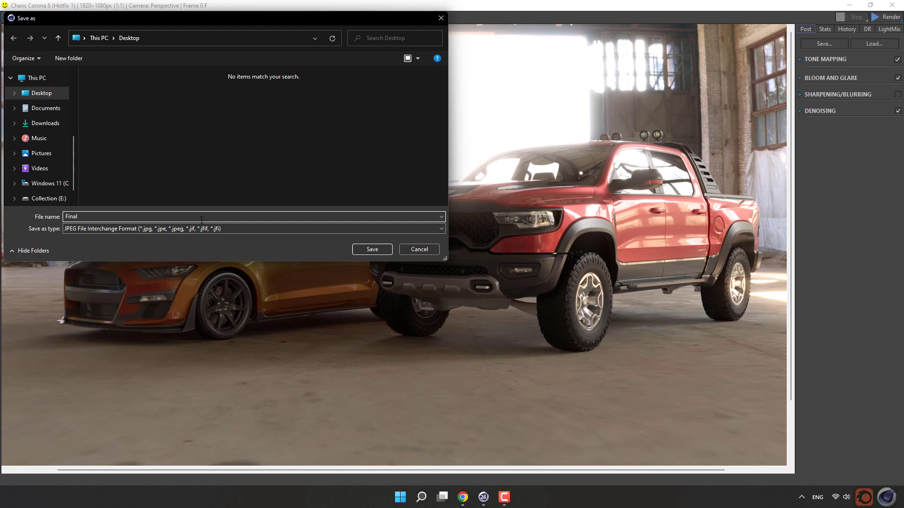
key("Return")
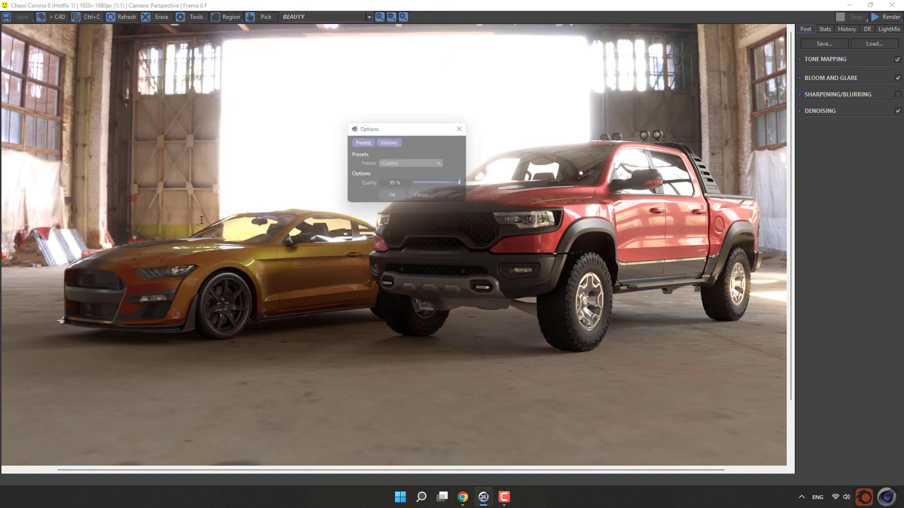
left_click_drag(452, 185, 492, 184)
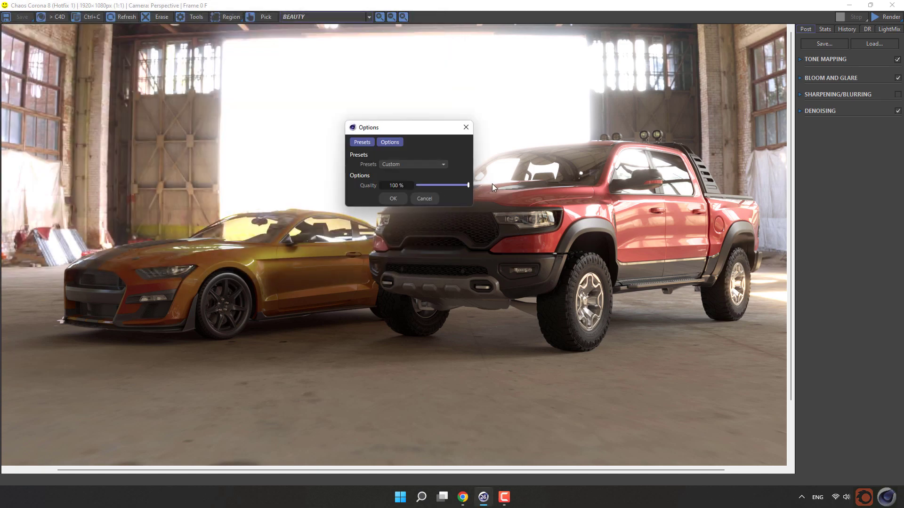
left_click(398, 199)
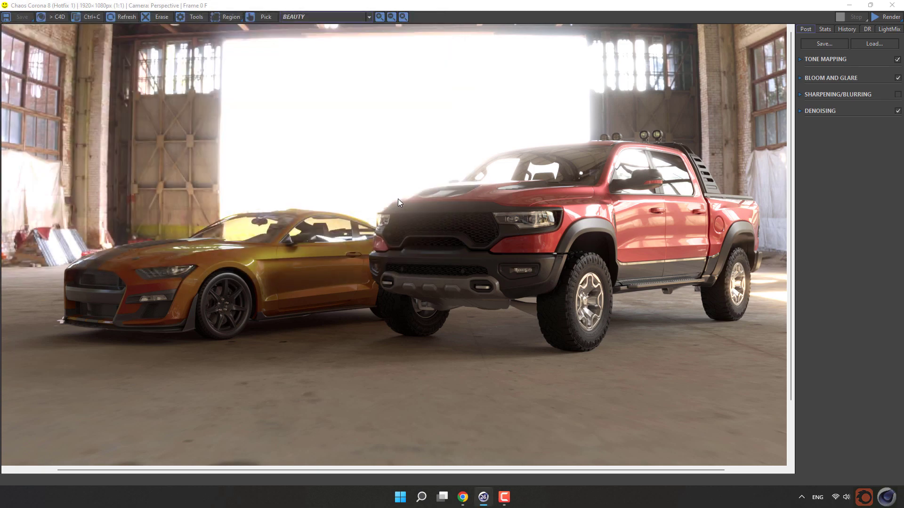
Step: Switch to the desktop, open Final.jpg in the photo viewer, and dismiss the video editor promotion to view the image
left_click(483, 497)
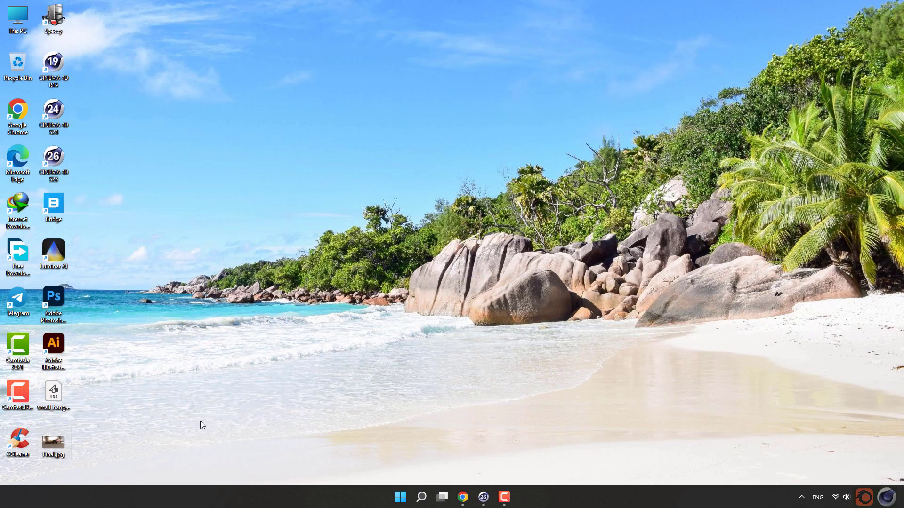
key("End")
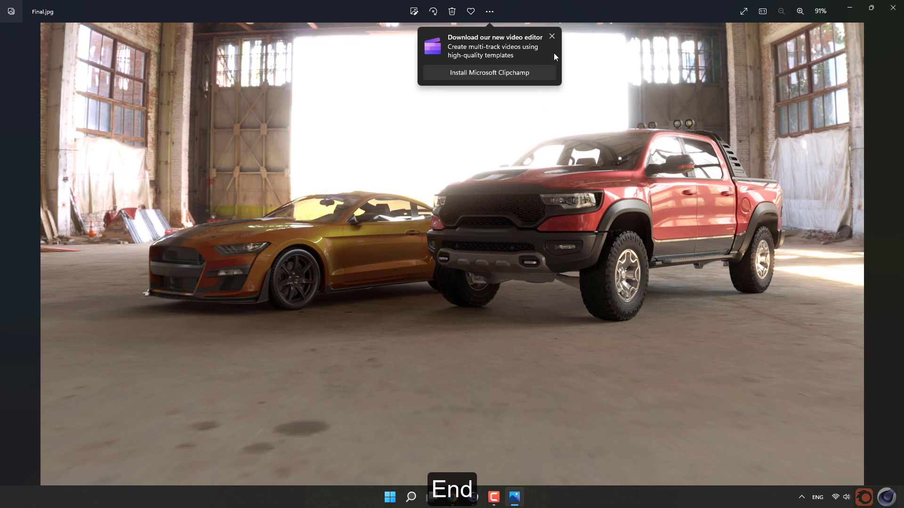
left_click(552, 37)
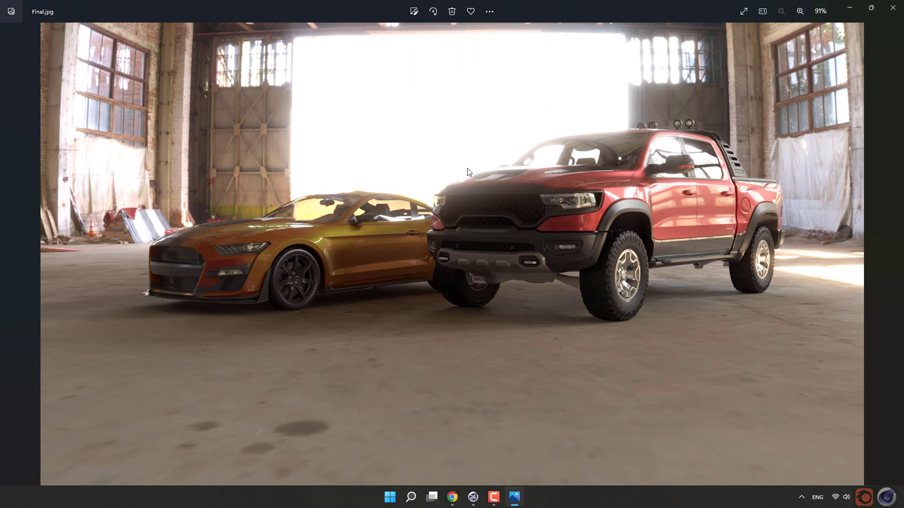